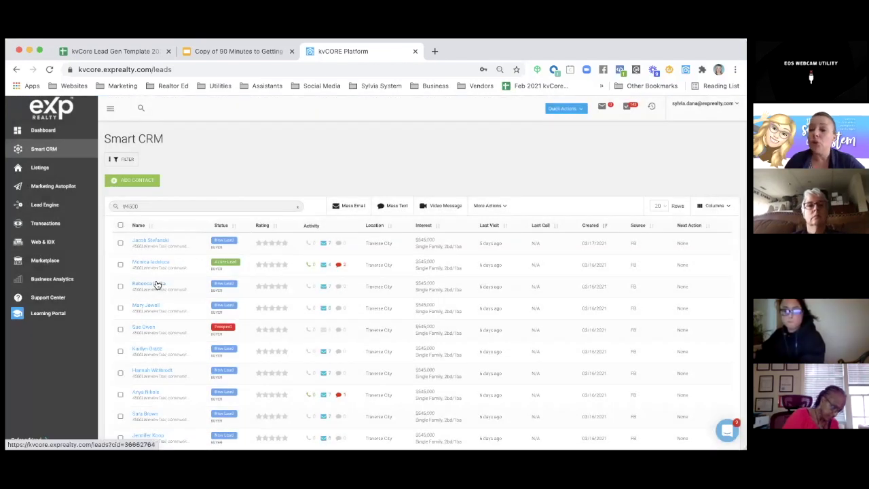
- Erase the #4500 lead search so all leads show, then go to Property Listings
left_click(137, 206)
key("ctrl+a")
key("BackSpace")
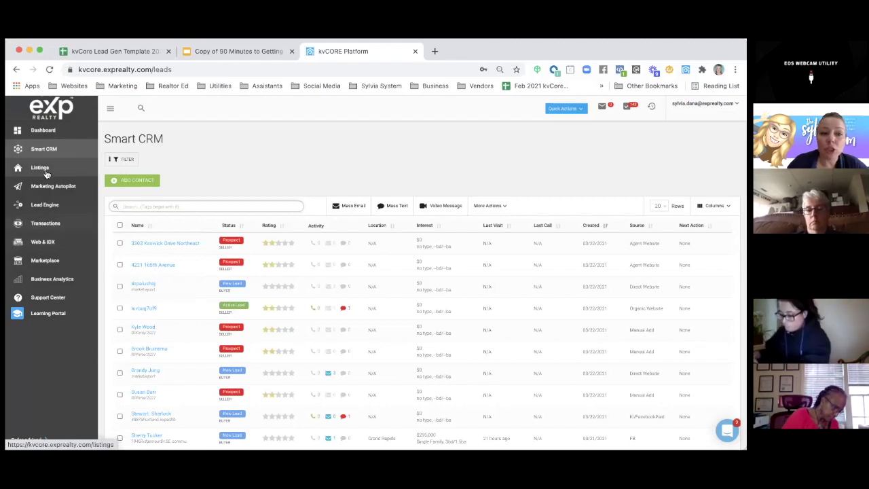
left_click(45, 173)
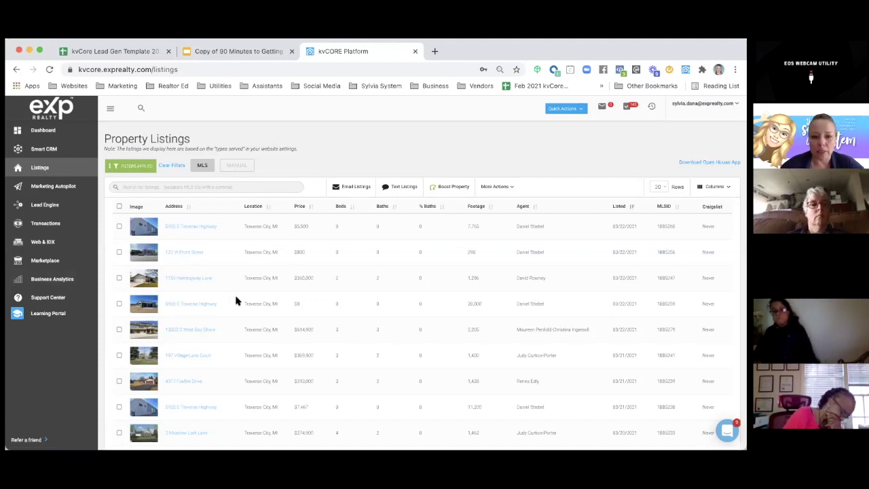
scroll(236, 300, "down", 1)
scroll(236, 301, "down", 1)
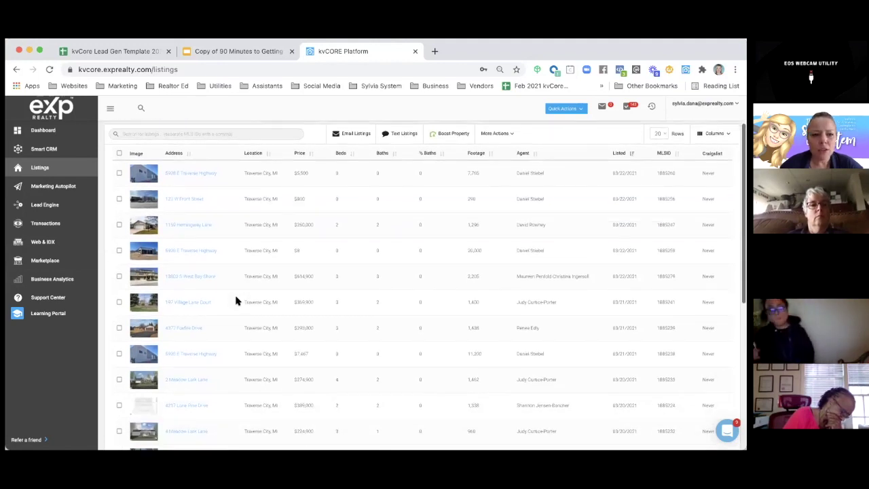
scroll(236, 301, "up", 1)
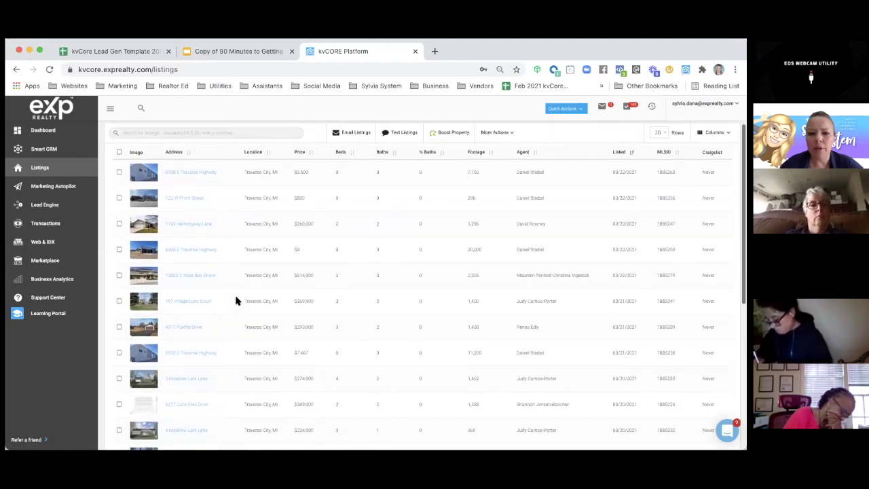
left_click(194, 229)
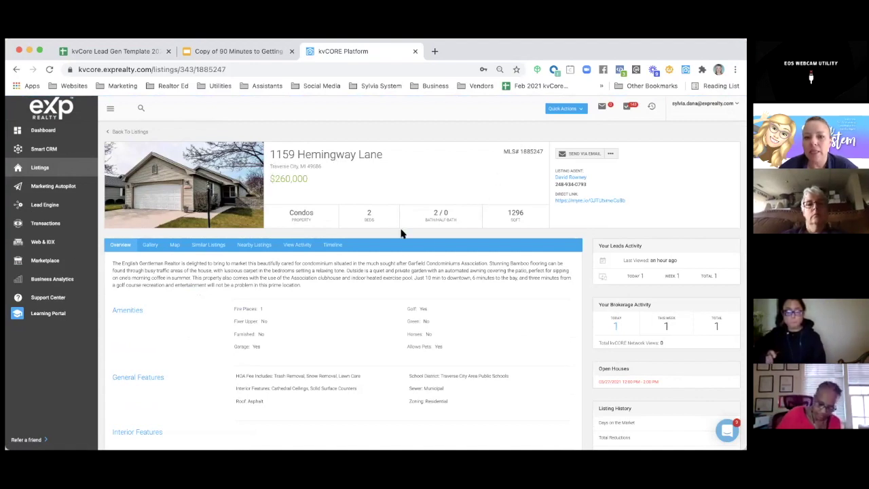
scroll(398, 228, "down", 1)
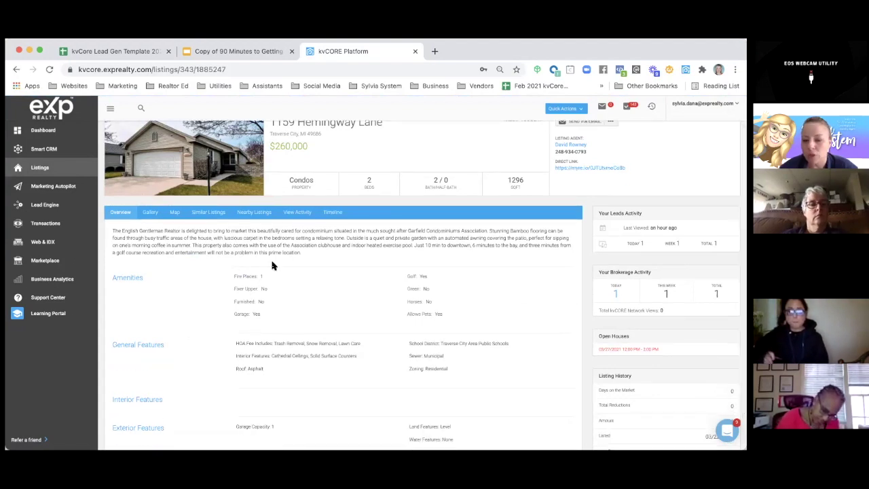
scroll(272, 264, "down", 1)
scroll(525, 153, "up", 2)
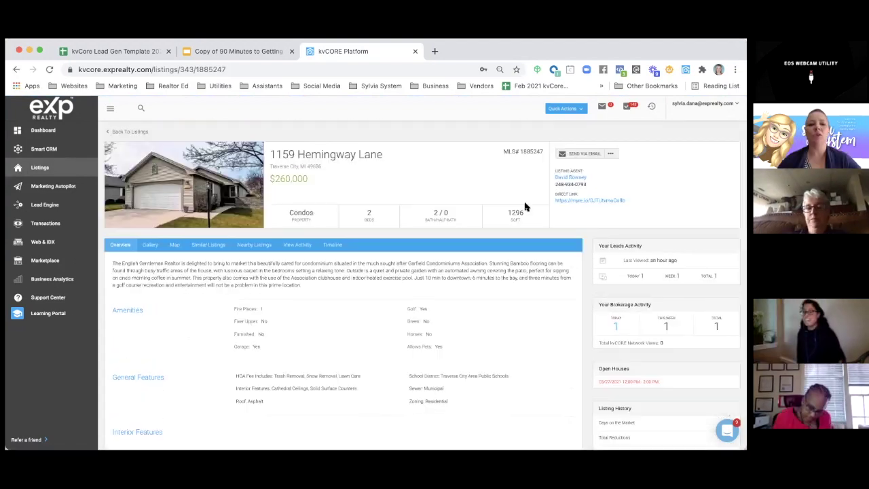
scroll(524, 176, "down", 1)
scroll(525, 207, "up", 1)
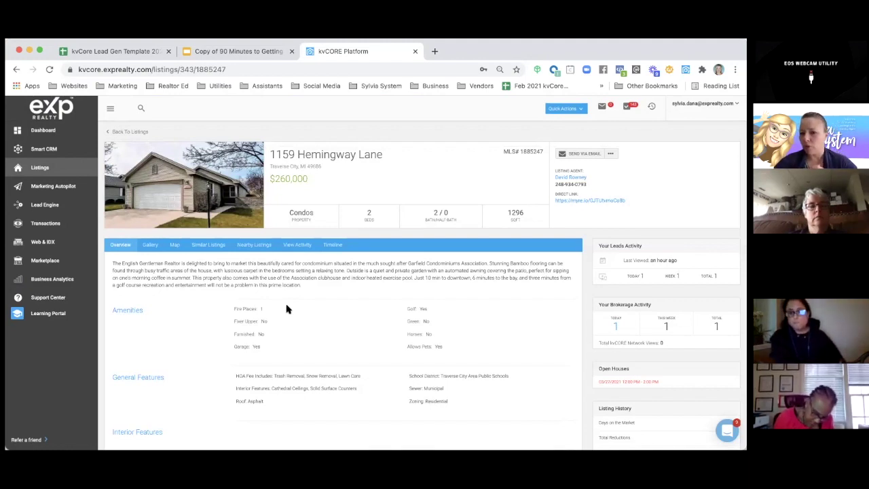
left_click(595, 203)
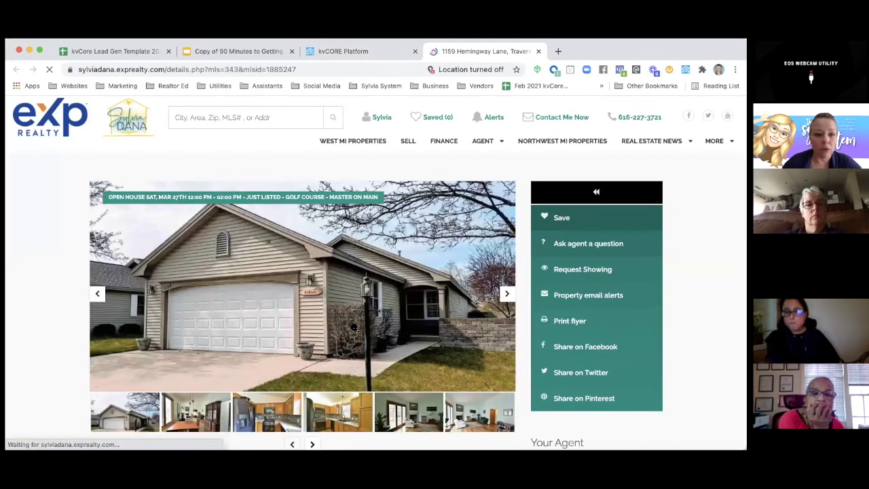
scroll(354, 327, "down", 2)
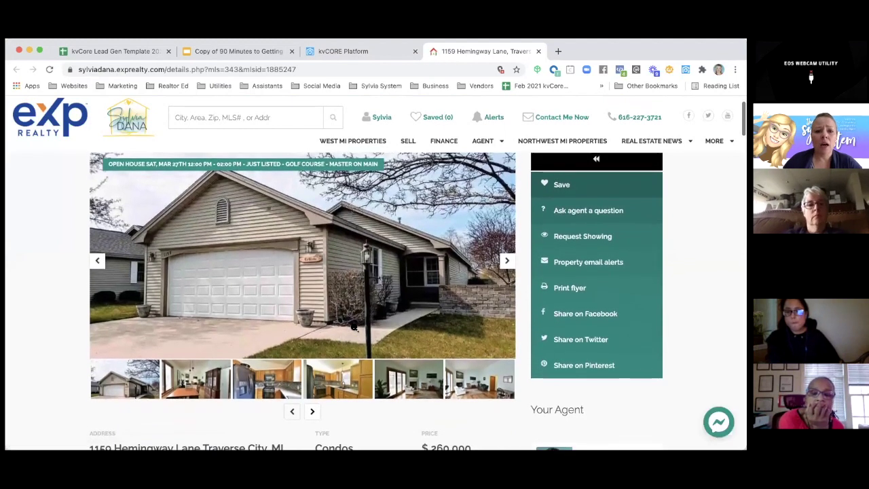
scroll(353, 327, "down", 1)
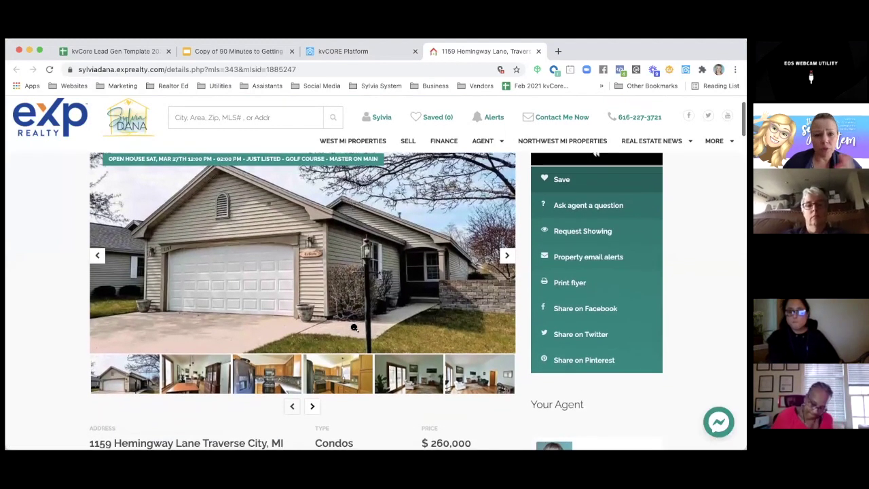
scroll(353, 327, "down", 5)
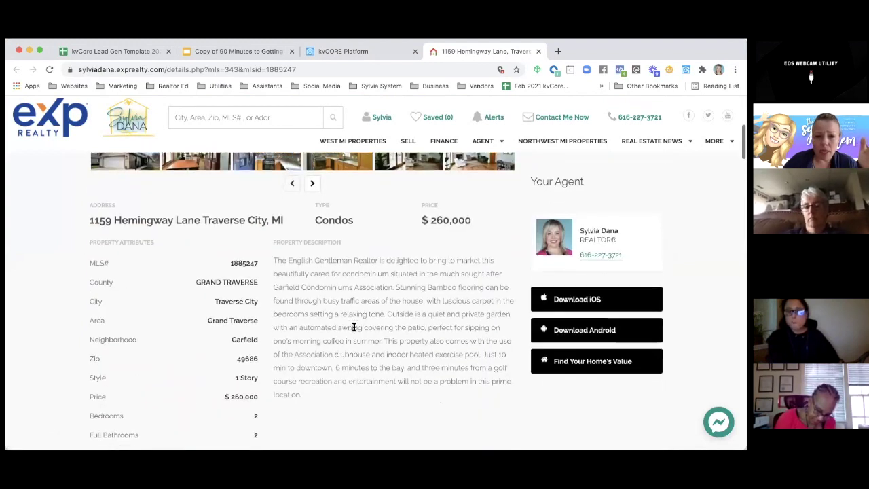
scroll(354, 327, "down", 2)
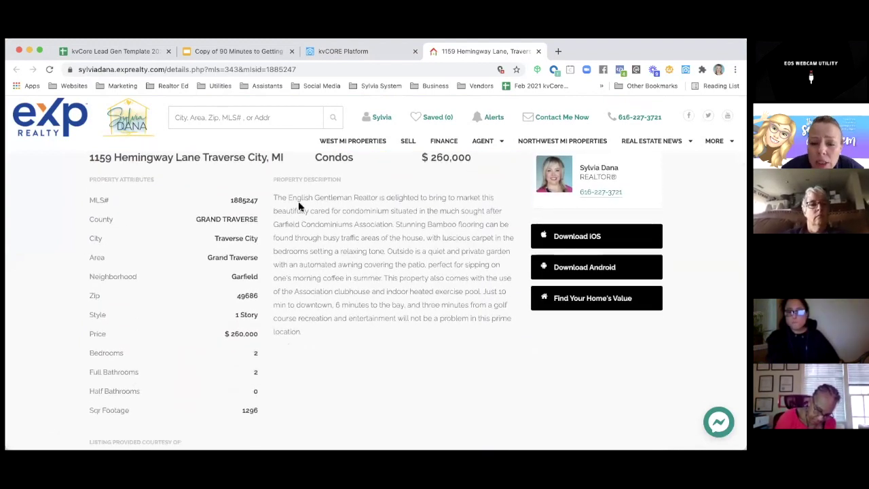
scroll(366, 252, "down", 1)
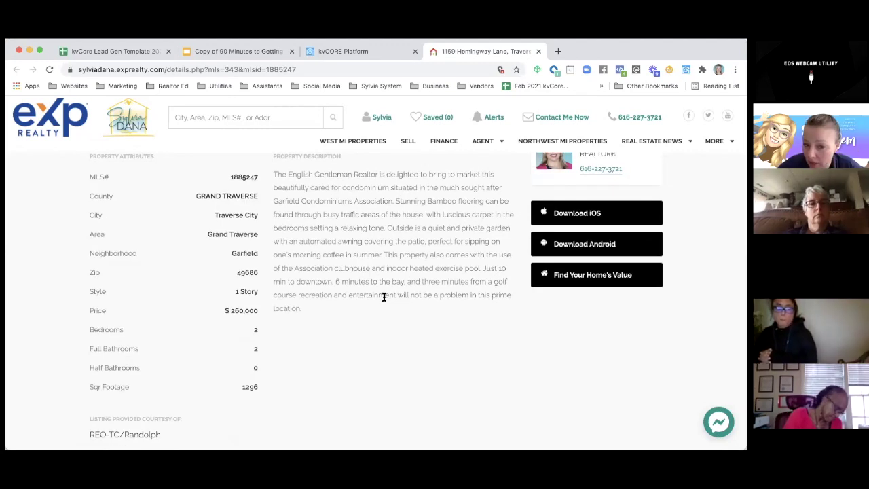
scroll(383, 299, "up", 1)
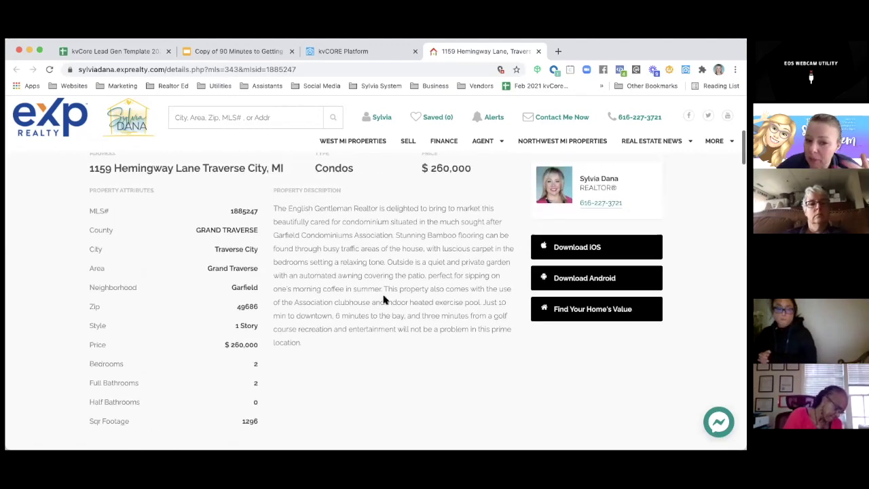
scroll(383, 298, "down", 1)
scroll(383, 297, "up", 1)
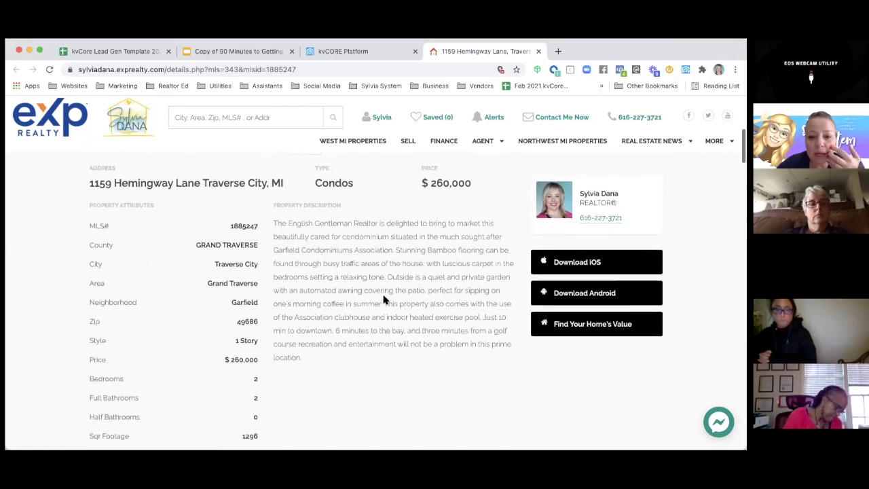
scroll(383, 296, "down", 1)
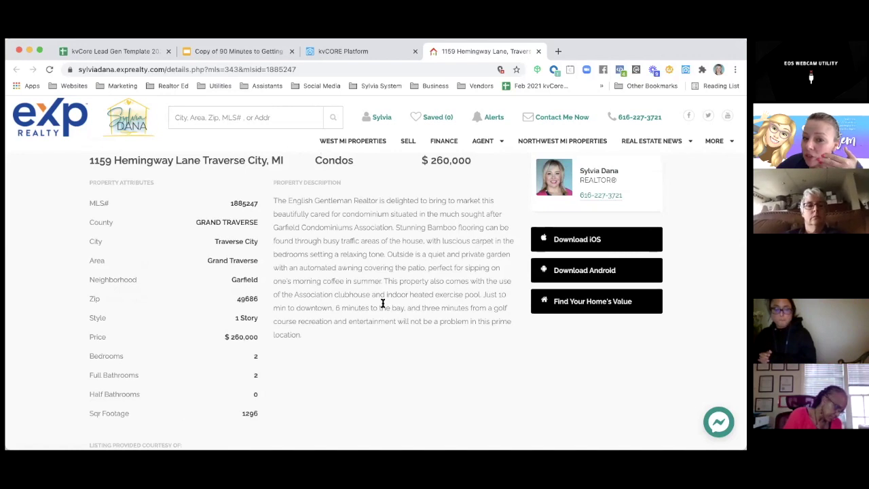
scroll(382, 303, "up", 3)
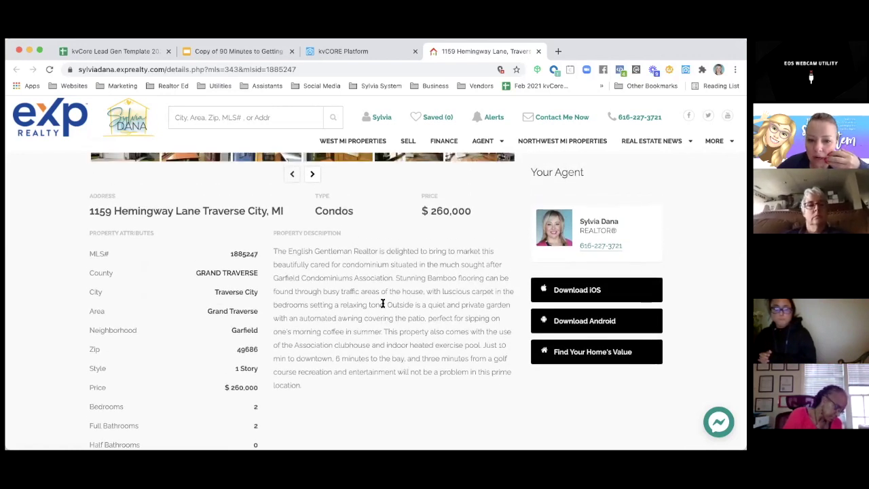
scroll(383, 306, "up", 1)
scroll(382, 306, "down", 1)
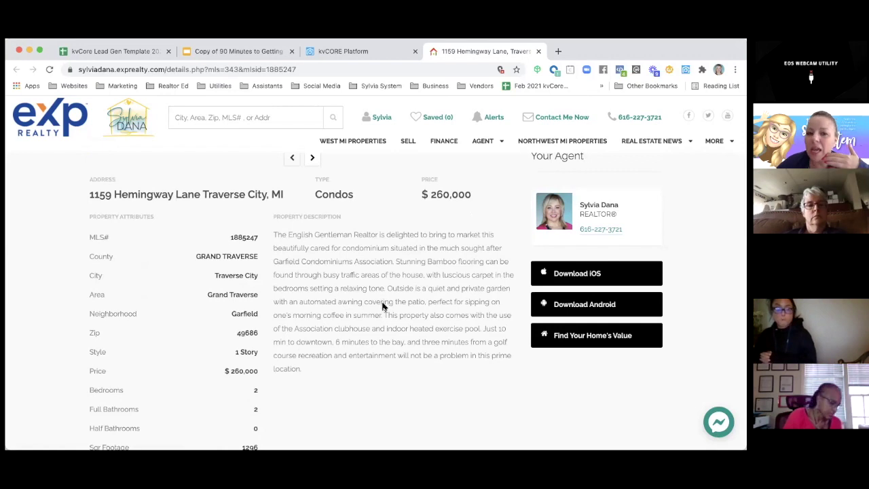
scroll(382, 307, "down", 2)
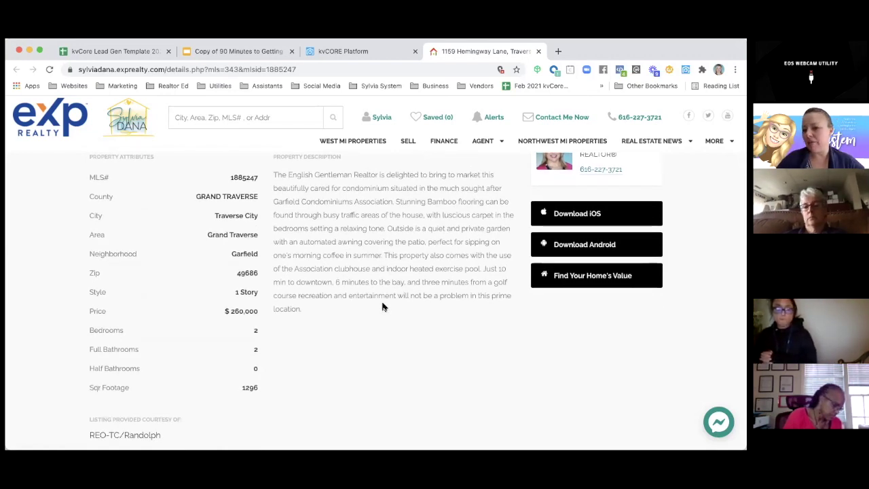
- Highlight MLS number 1885247 on the public page and return to the kvCORE listing tab
scroll(382, 307, "up", 1)
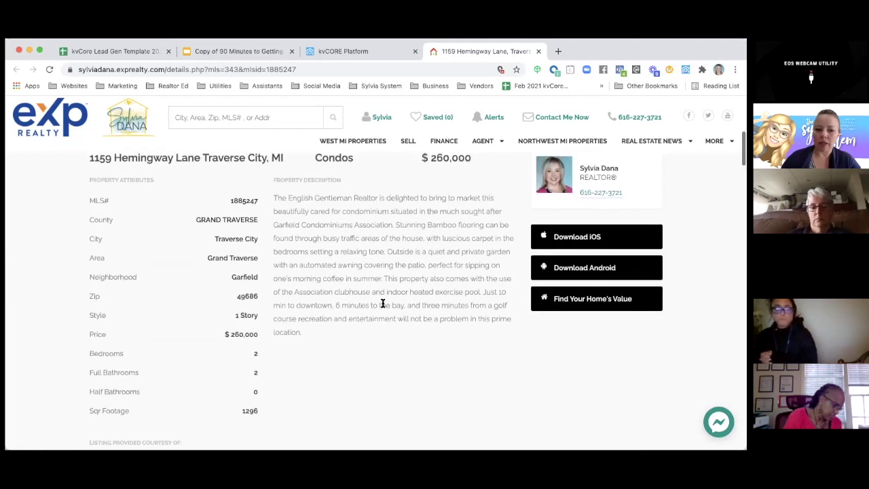
scroll(382, 304, "up", 1)
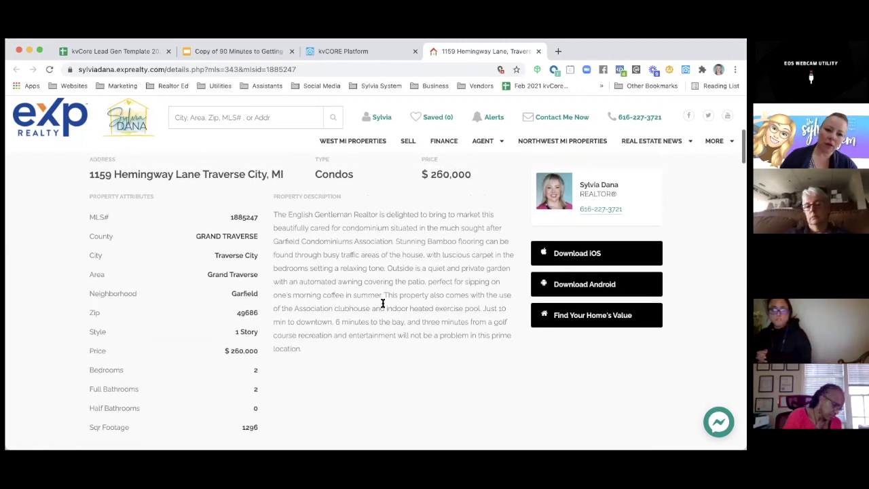
scroll(382, 303, "up", 6)
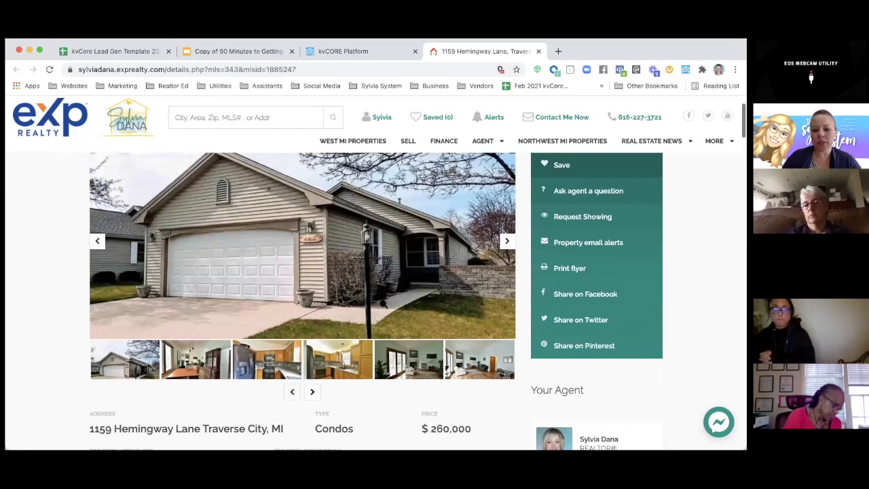
scroll(382, 303, "down", 5)
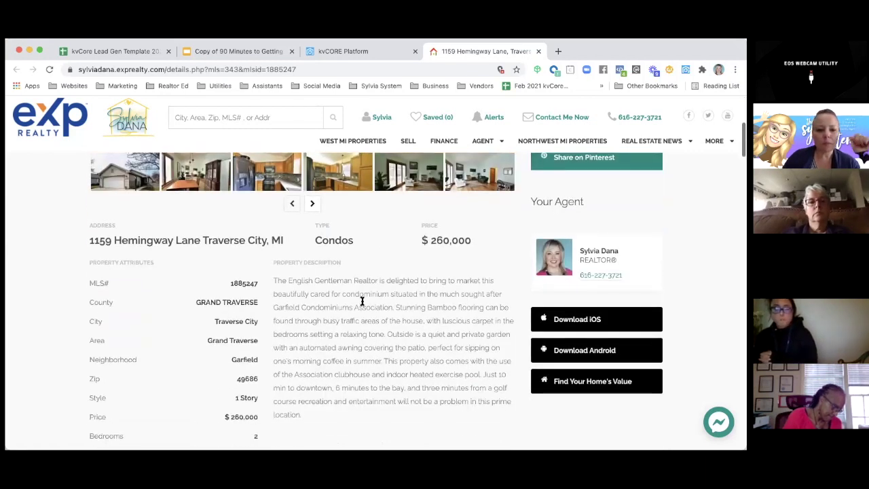
left_click_drag(230, 268, 258, 270)
key("super+c")
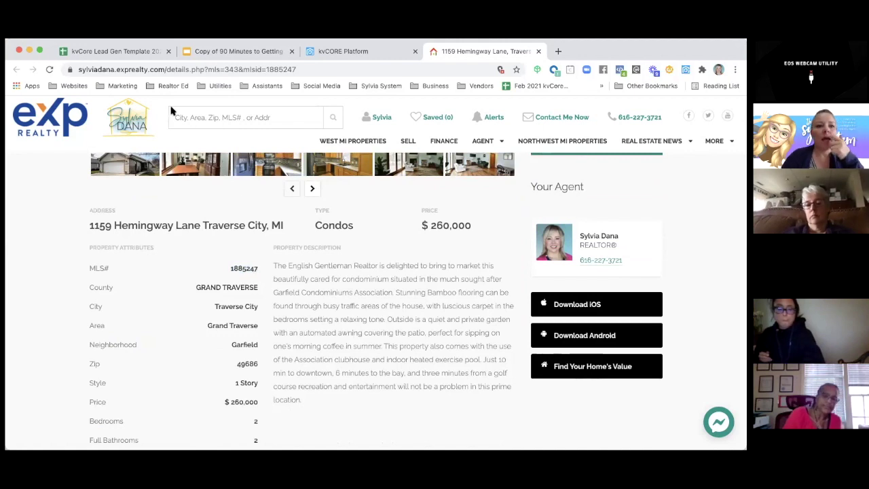
left_click(343, 51)
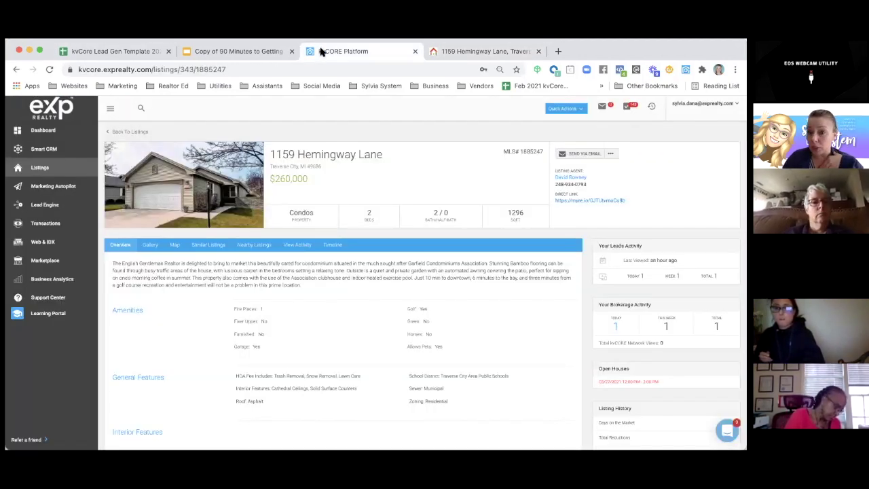
- Start an IDX Squeeze Page in Lead Engine on the northwestmichigan.exprealty.com domain
left_click(49, 210)
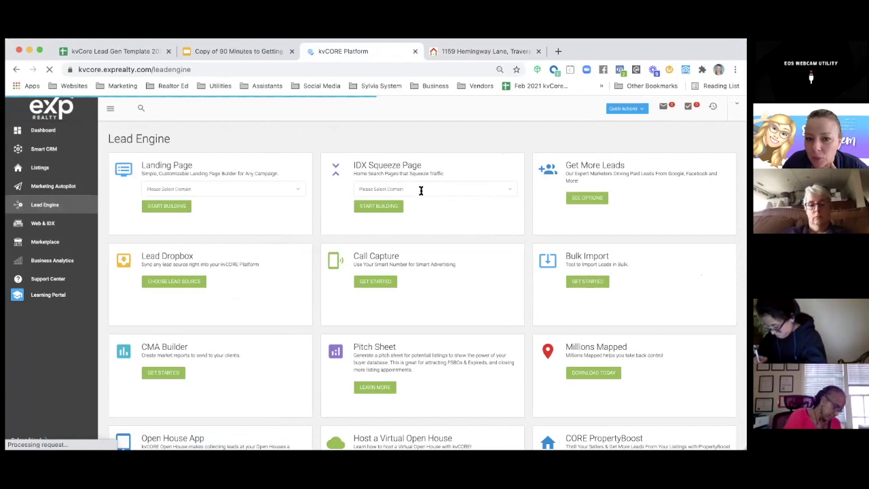
left_click(508, 189)
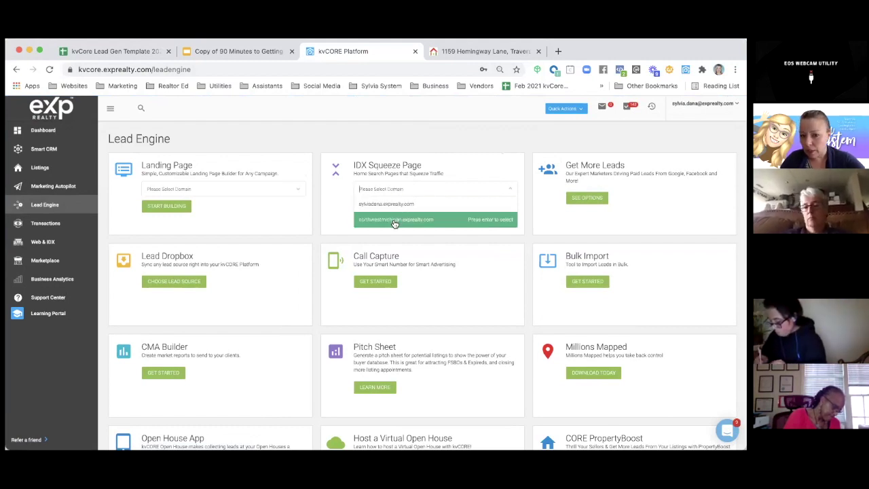
left_click(394, 221)
left_click(378, 206)
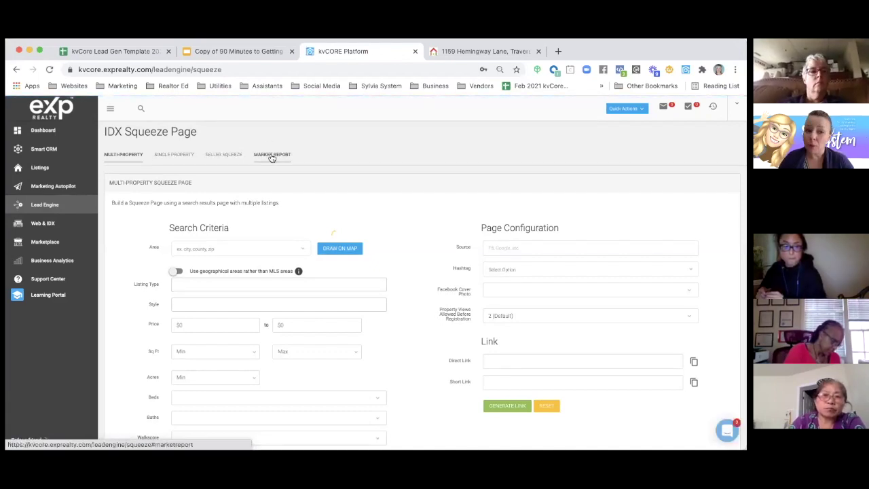
- Switch to Single Property, paste listing ID 1885247 and enter lead source FB
left_click(181, 159)
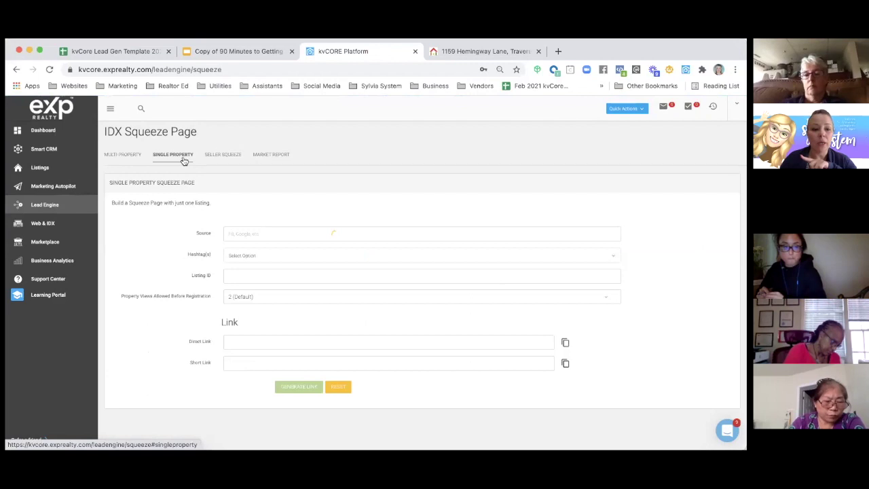
left_click(483, 51)
left_click(343, 51)
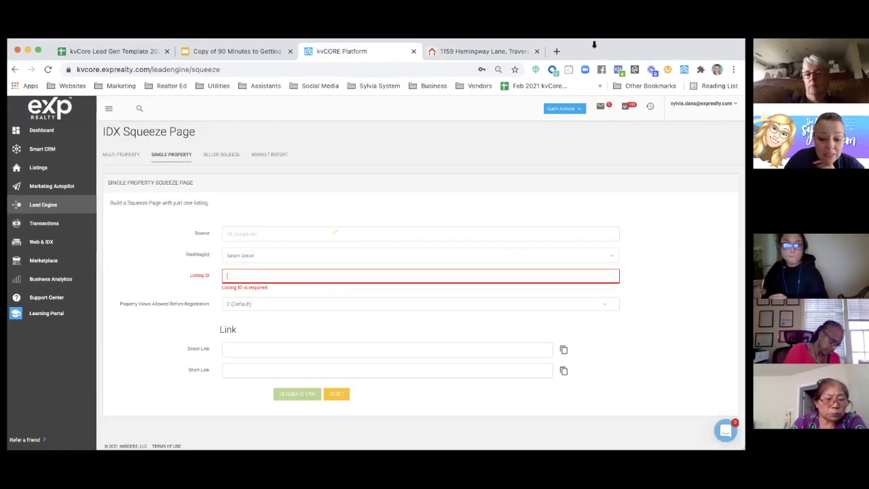
key("super+v")
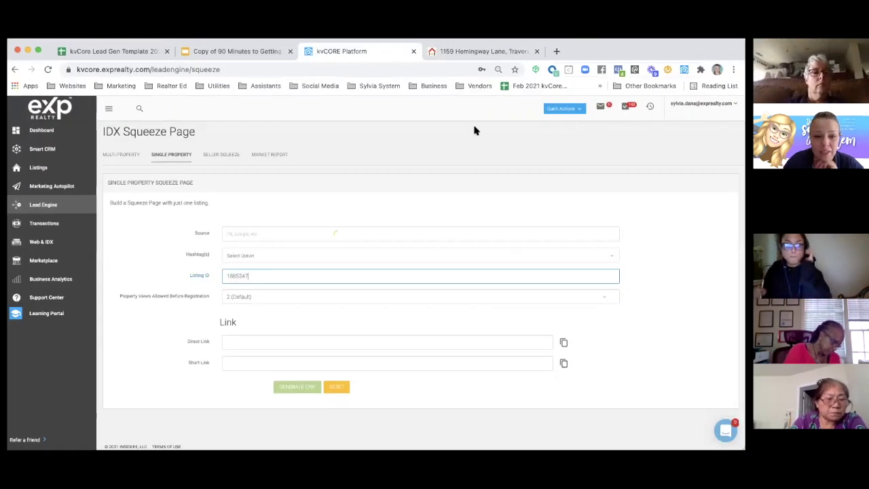
left_click(248, 233)
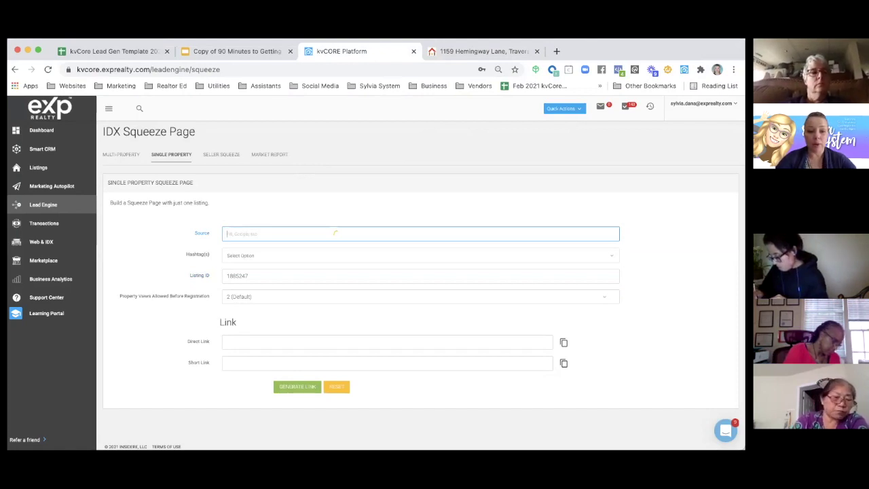
type("F")
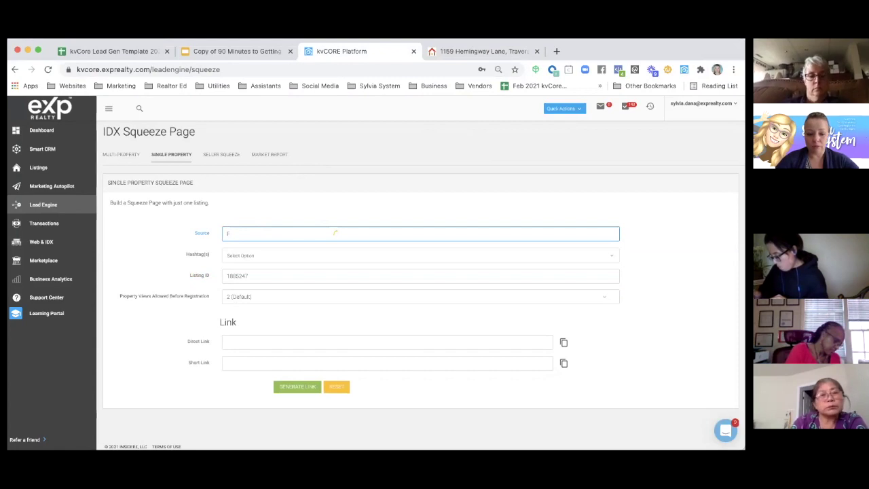
type("B")
double_click(172, 259)
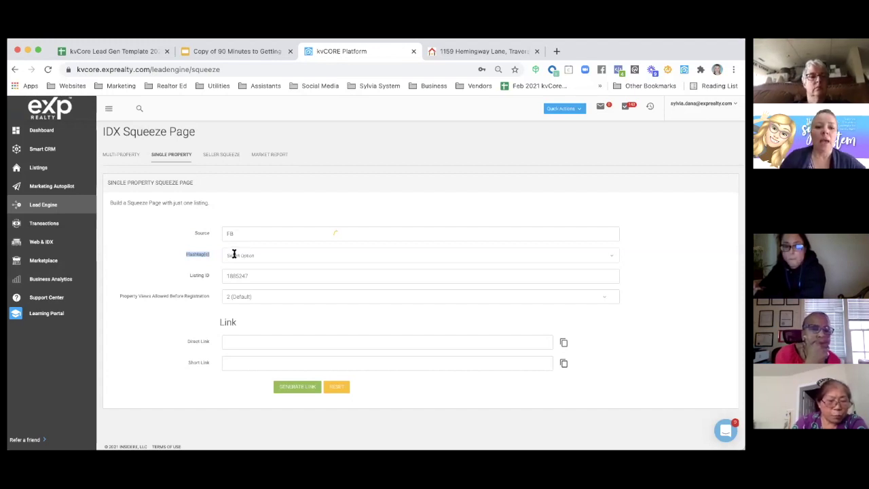
left_click(234, 254)
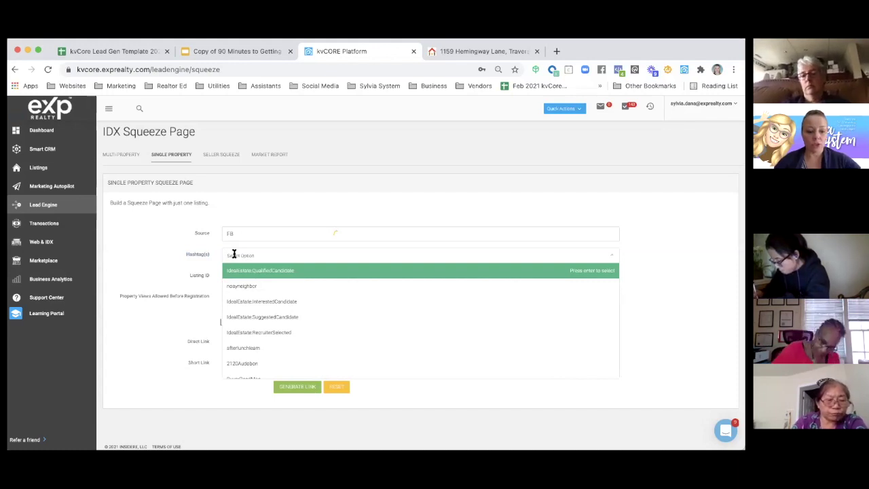
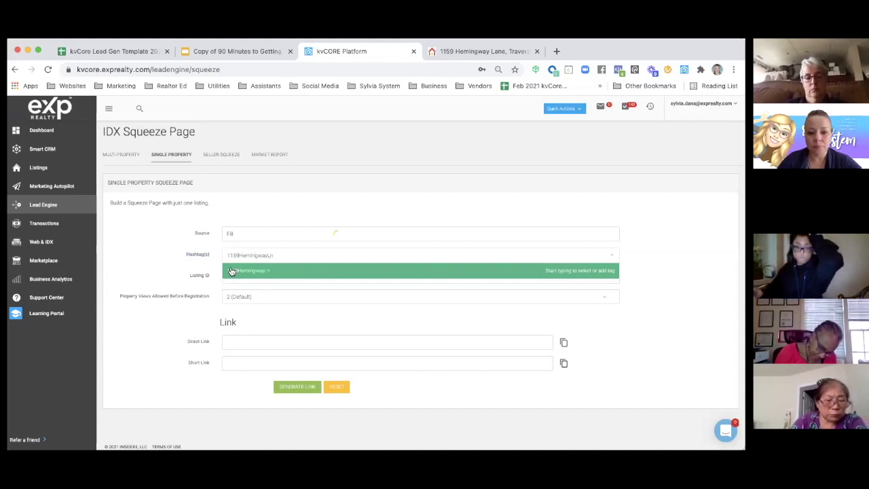
left_click(232, 271)
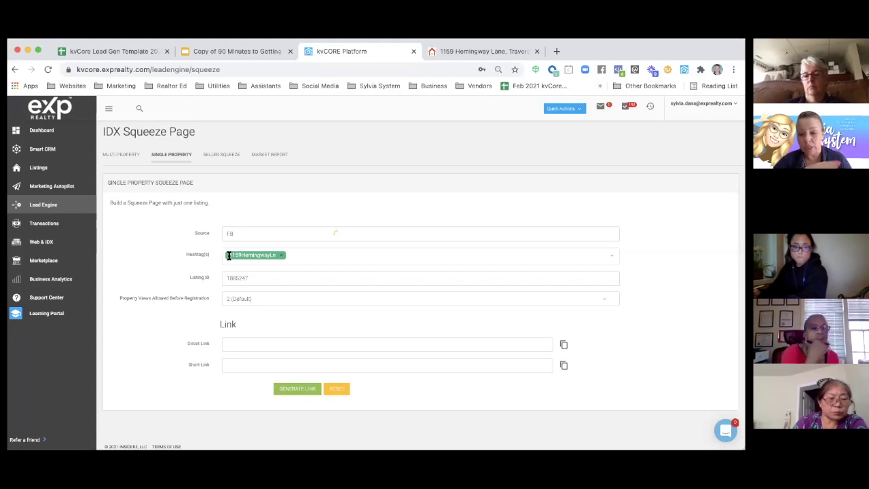
left_click(250, 262)
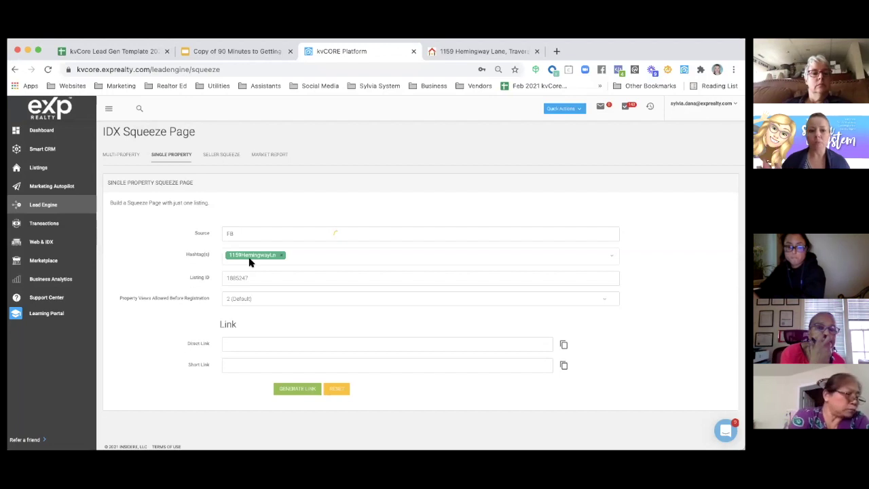
- Filter the hashtag list with 'fa' and add FacebookBuyer as a second tag
left_click(300, 258)
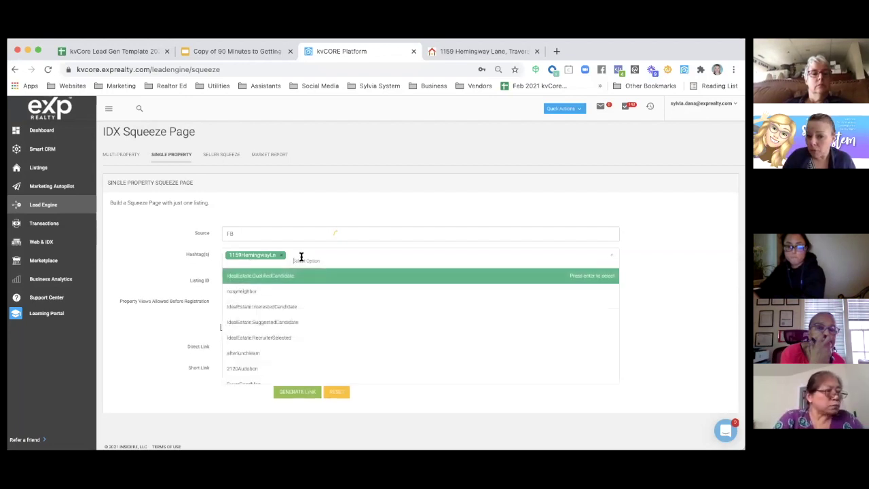
type("fa")
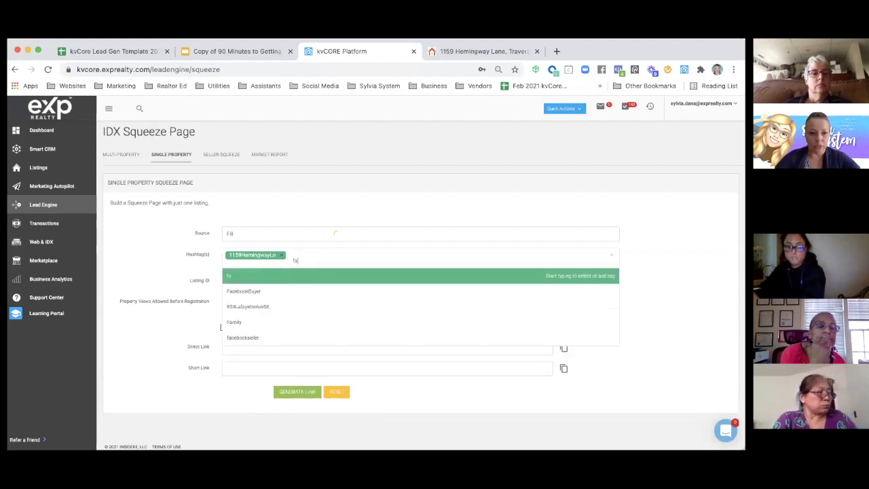
left_click(284, 291)
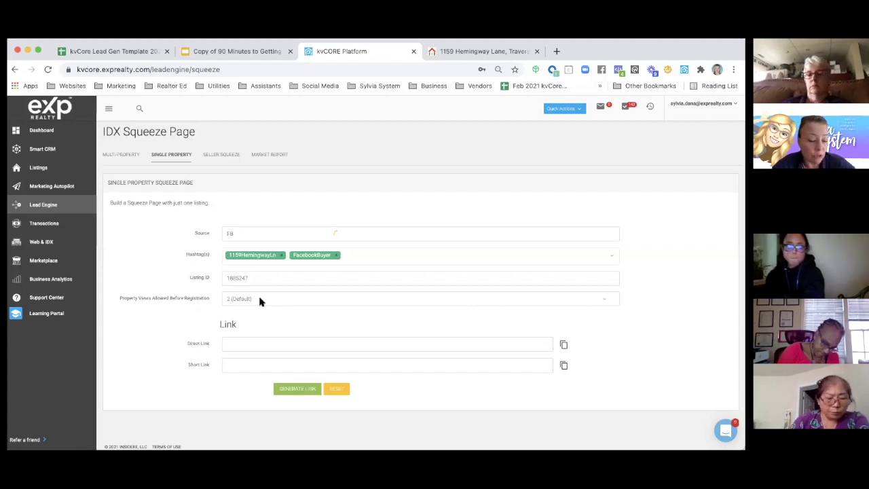
- Set Property Views Allowed Before Registration to 1 (Immediate)
left_click(259, 300)
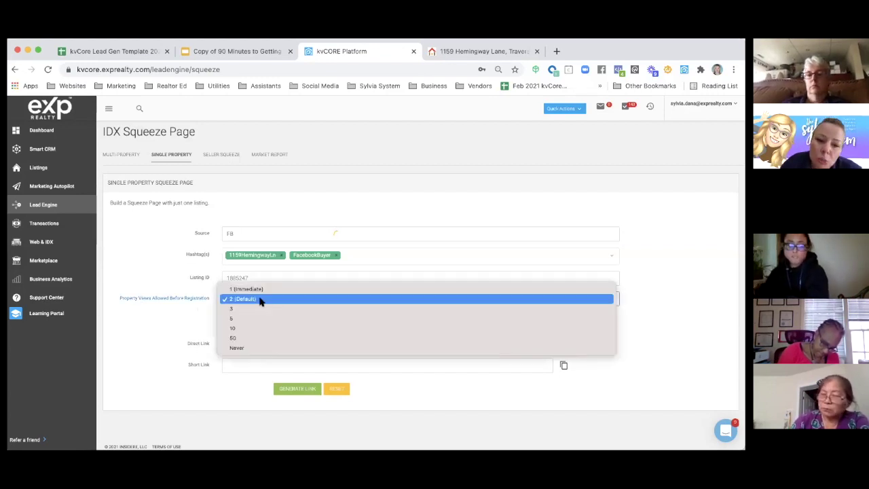
left_click(259, 291)
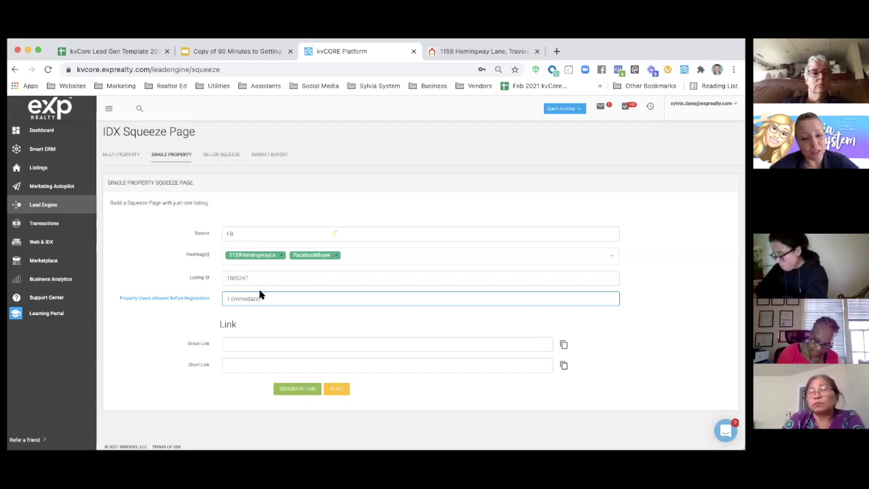
- Generate the links and highlight the direct link's host, listing ID and FB source
left_click(288, 392)
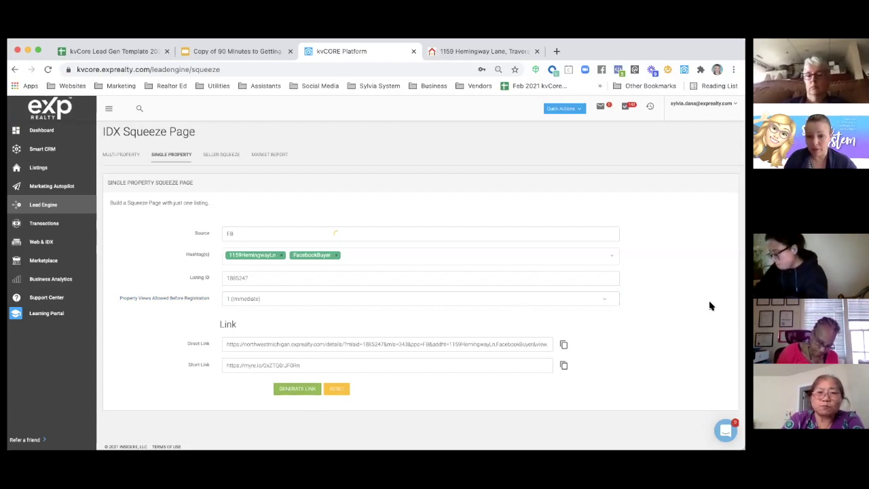
left_click(246, 344)
left_click_drag(242, 344, 324, 344)
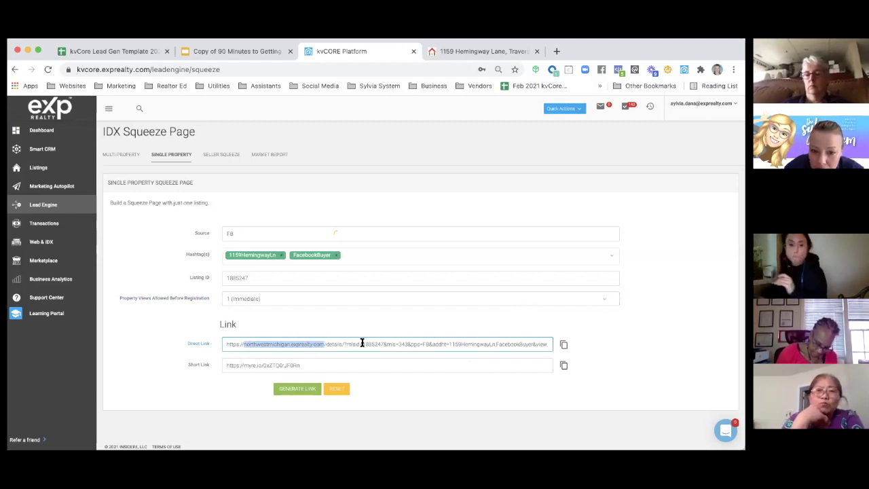
left_click_drag(362, 344, 427, 344)
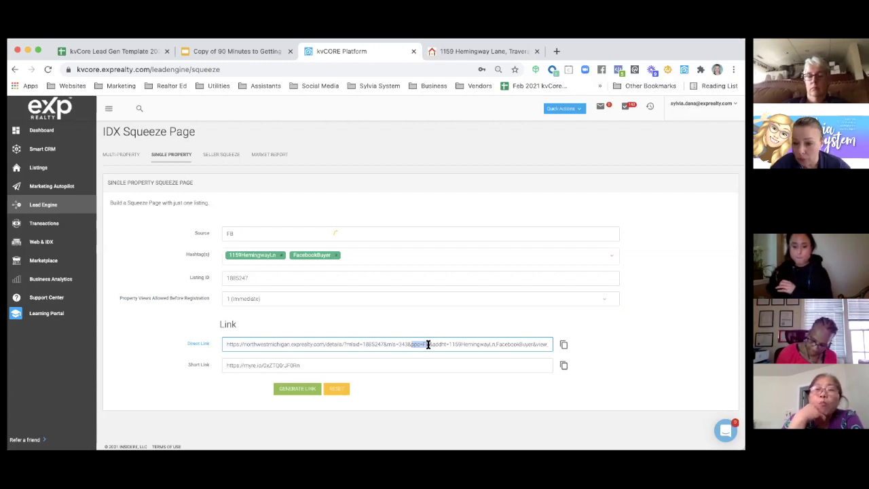
left_click_drag(427, 344, 553, 346)
left_click(534, 343)
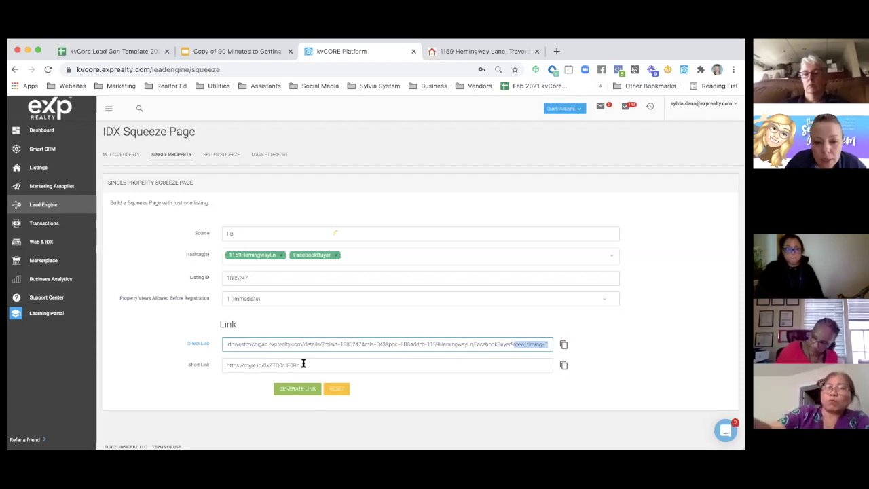
- Copy the myre.io short link and load it in a new Chrome tab
left_click_drag(302, 361, 219, 362)
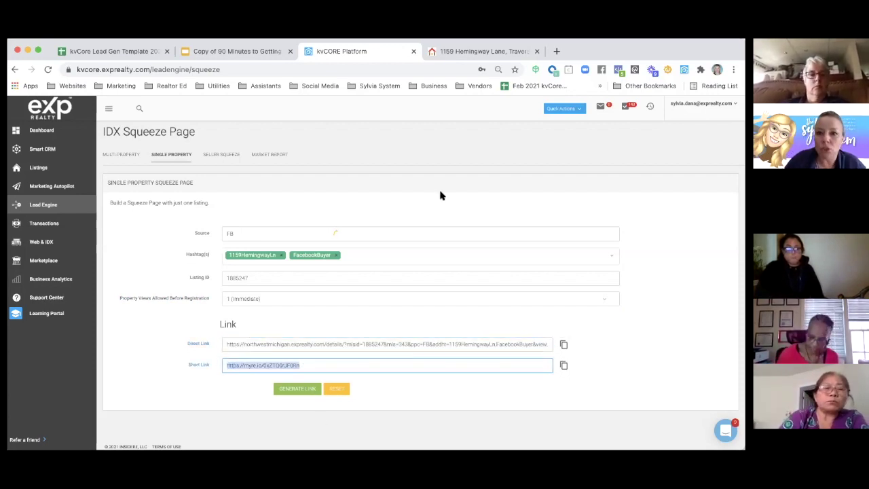
left_click(556, 51)
type("https://myre.io/0xZTQ0rJF0Rn")
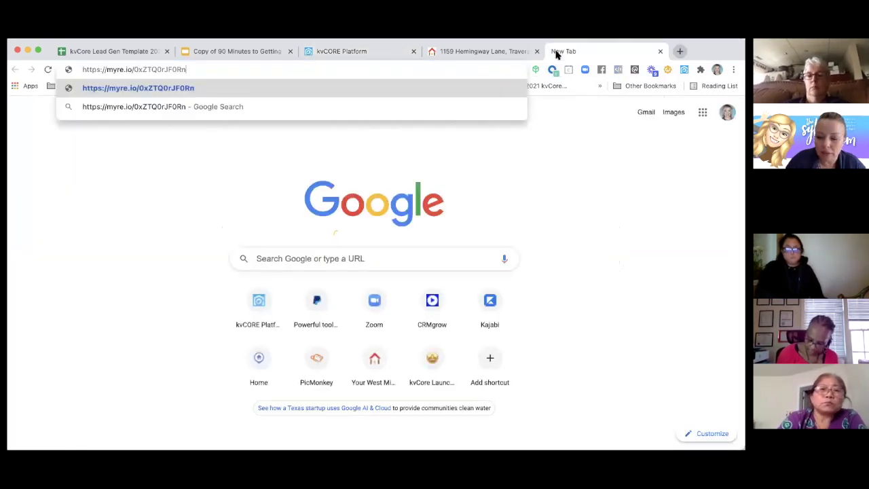
key("Return")
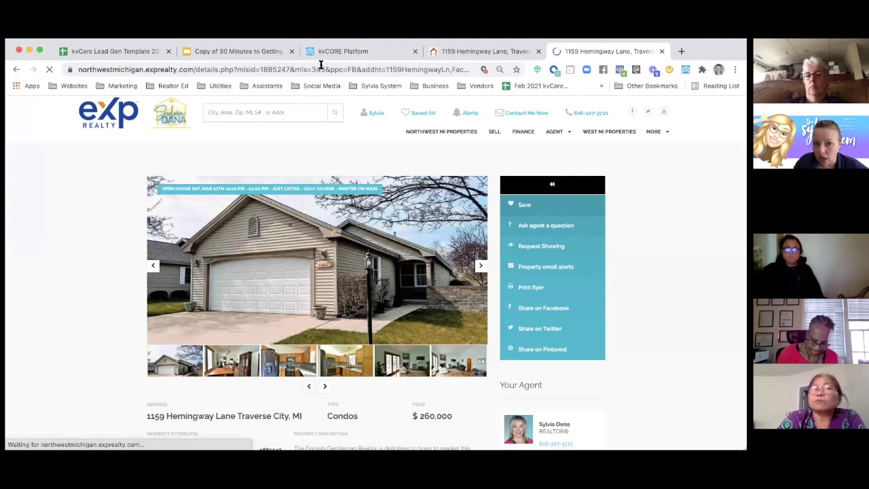
left_click(465, 57)
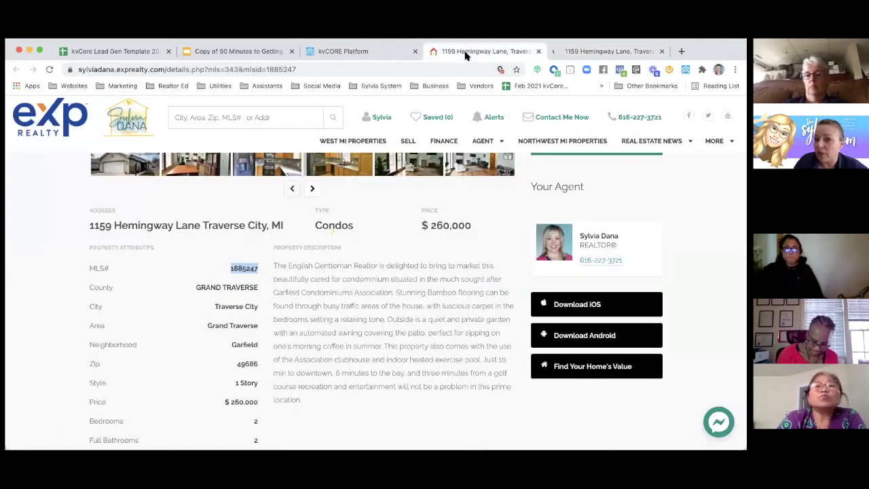
left_click_drag(79, 68, 323, 74)
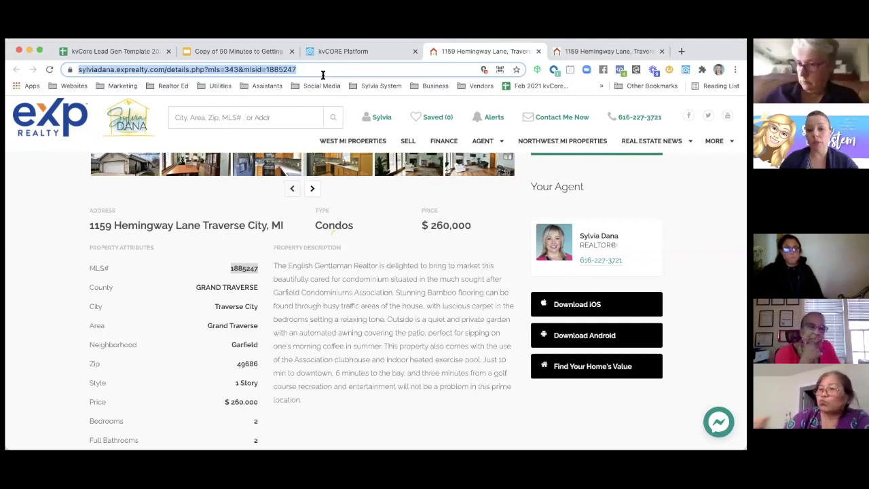
scroll(278, 252, "up", 3)
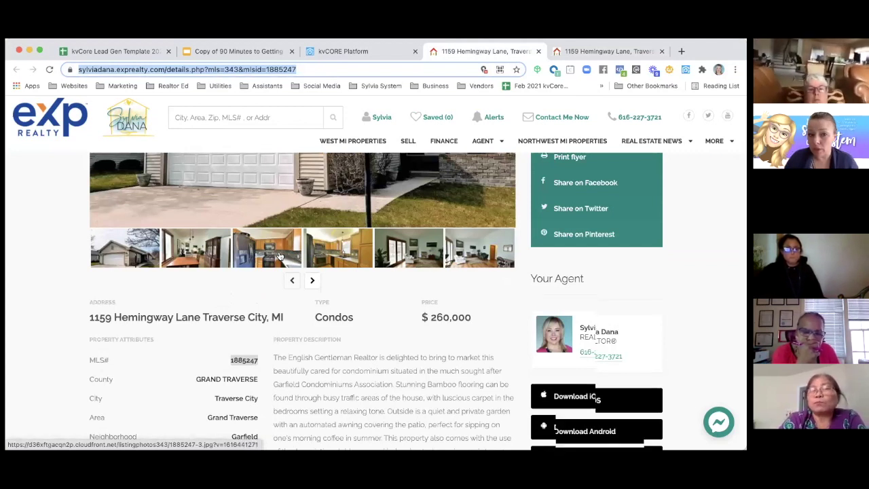
scroll(278, 254, "up", 4)
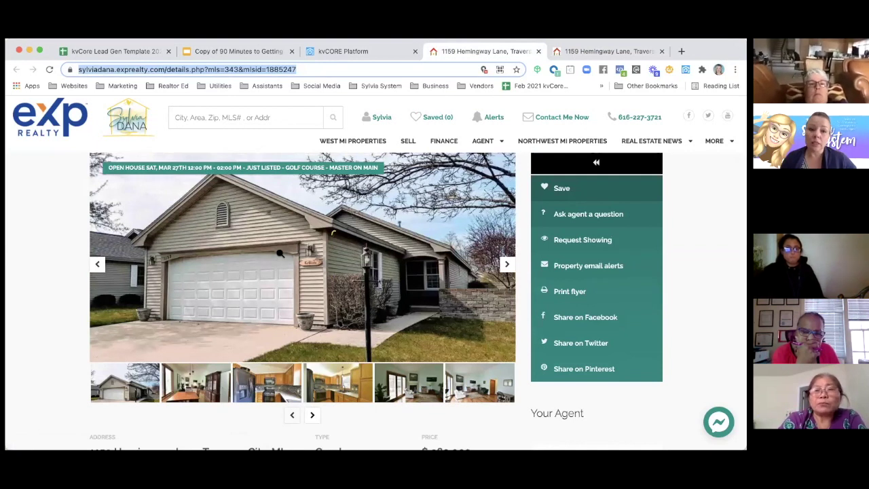
left_click(308, 69)
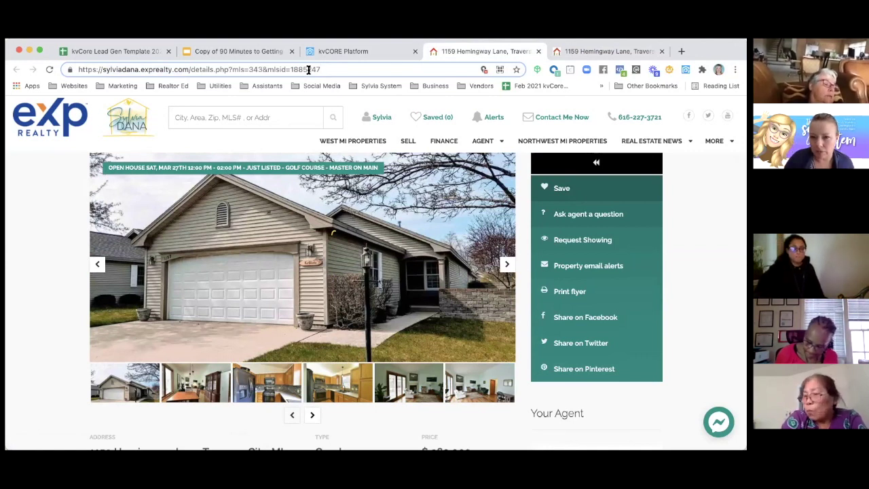
left_click(538, 52)
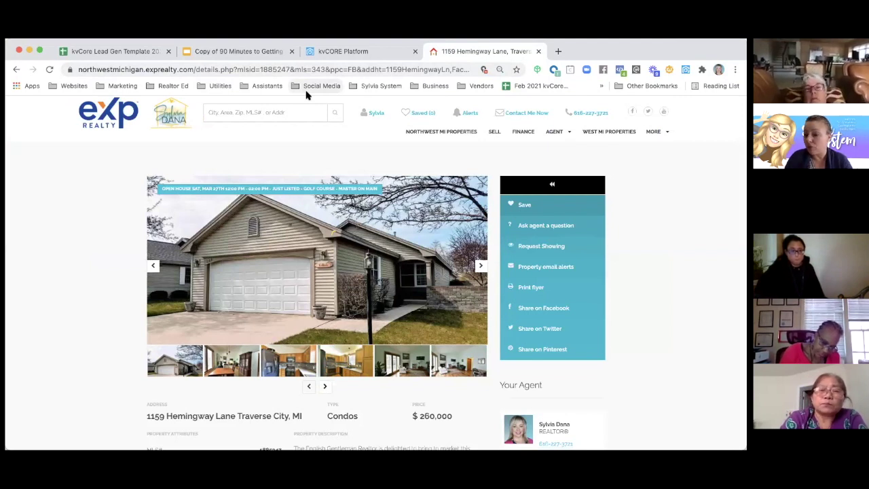
- In the lead-gen tracker, clear the example entries in A11:G23
left_click(78, 53)
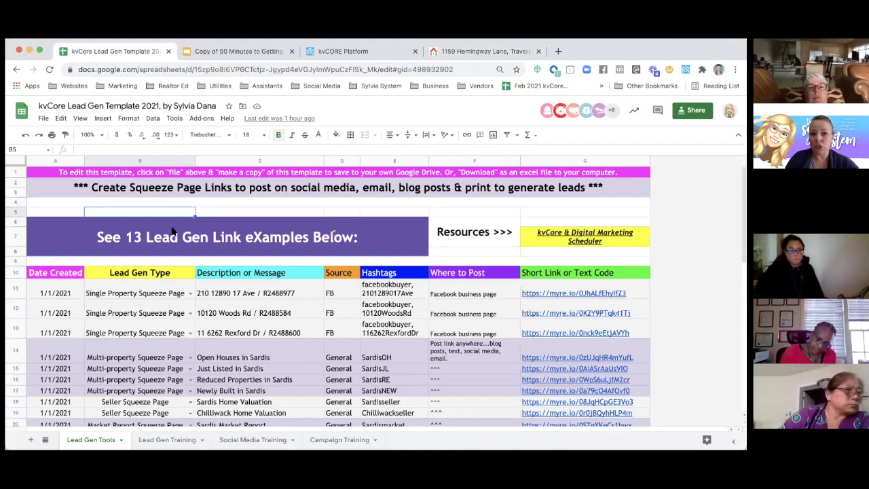
scroll(173, 231, "down", 1)
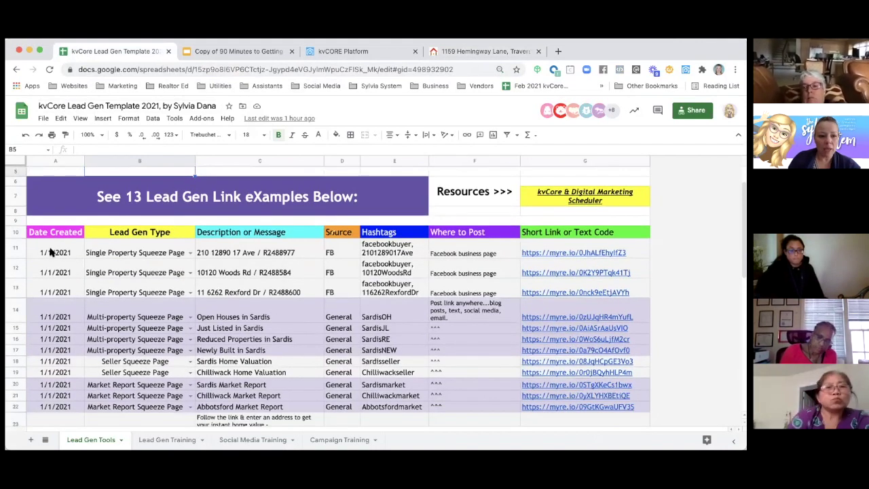
left_click_drag(51, 251, 219, 272)
left_click(68, 250)
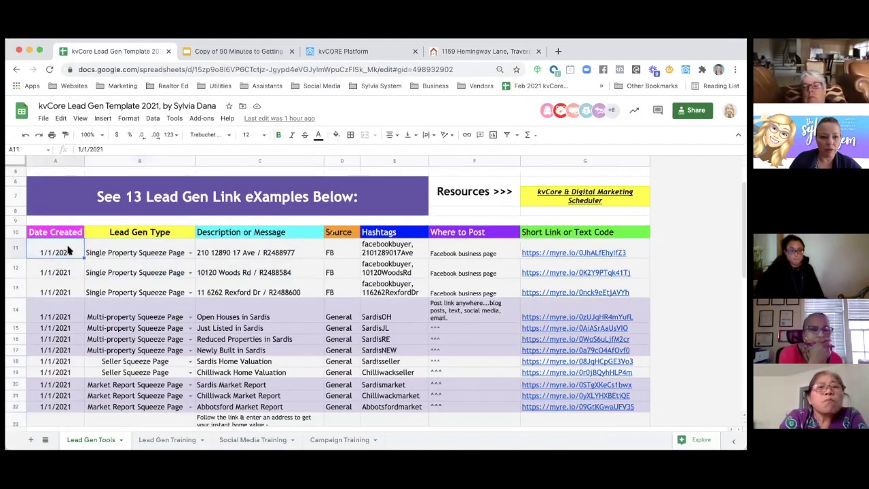
left_click_drag(560, 314, 554, 428)
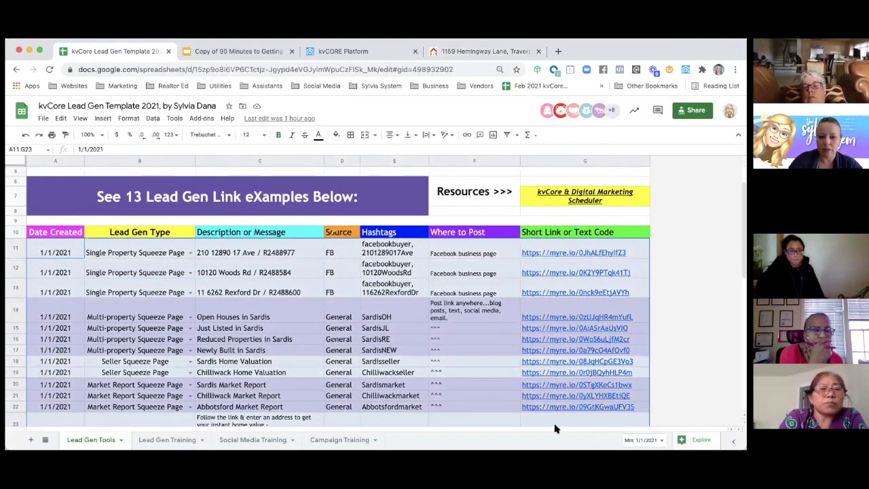
key("Delete")
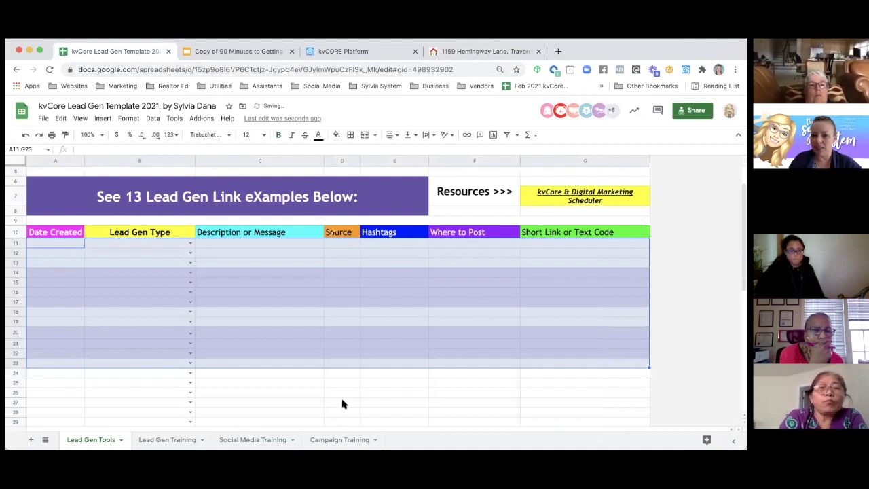
left_click(342, 401)
left_click(57, 244)
double_click(58, 244)
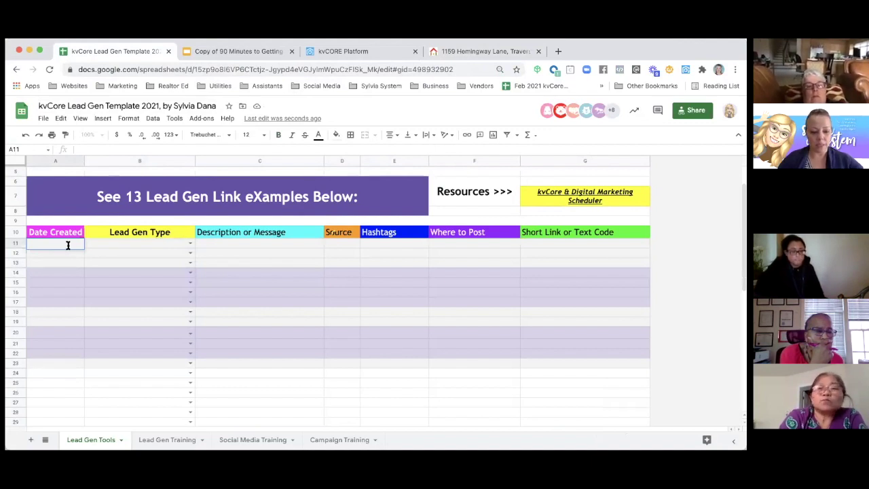
type("3/22")
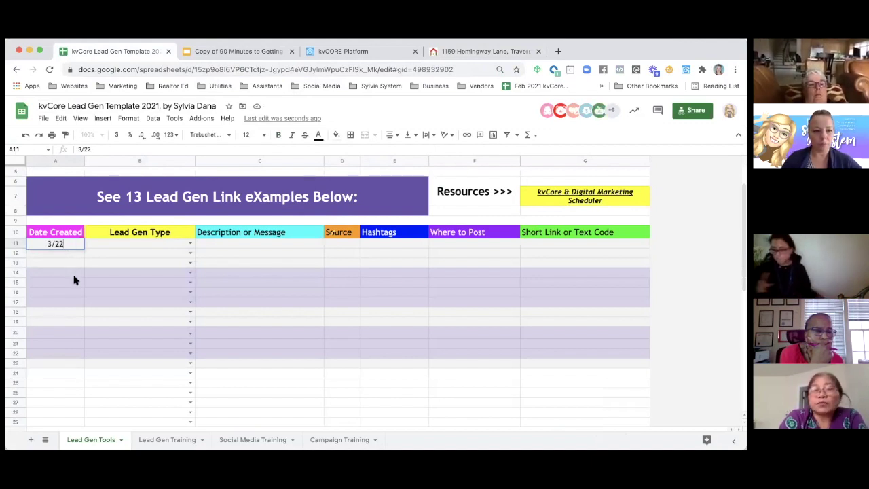
left_click(74, 279)
left_click(190, 243)
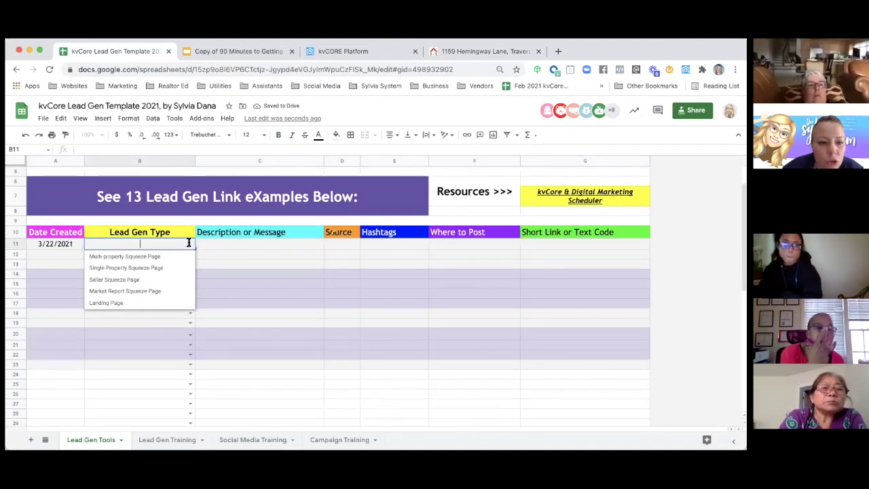
left_click(115, 268)
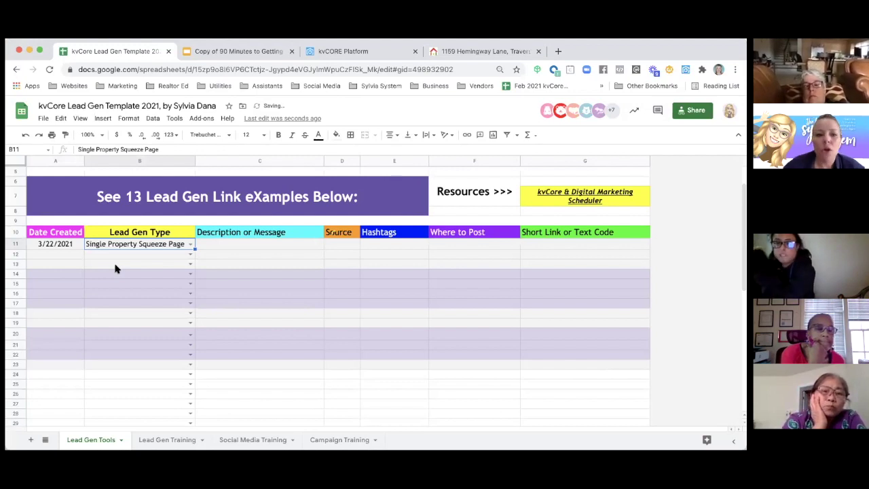
left_click(209, 246)
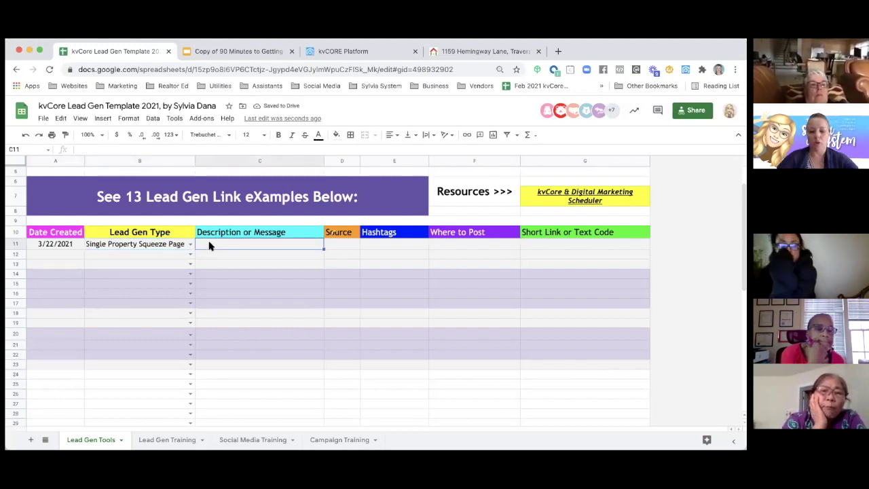
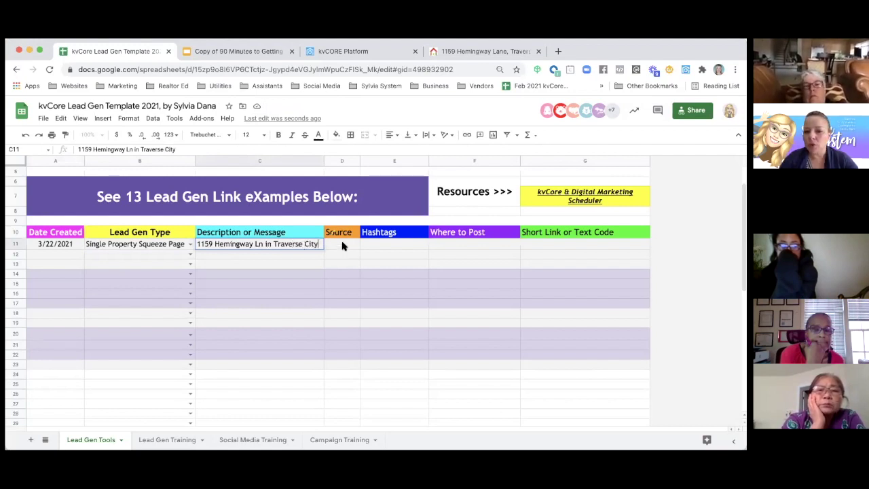
left_click(342, 246)
type("FB")
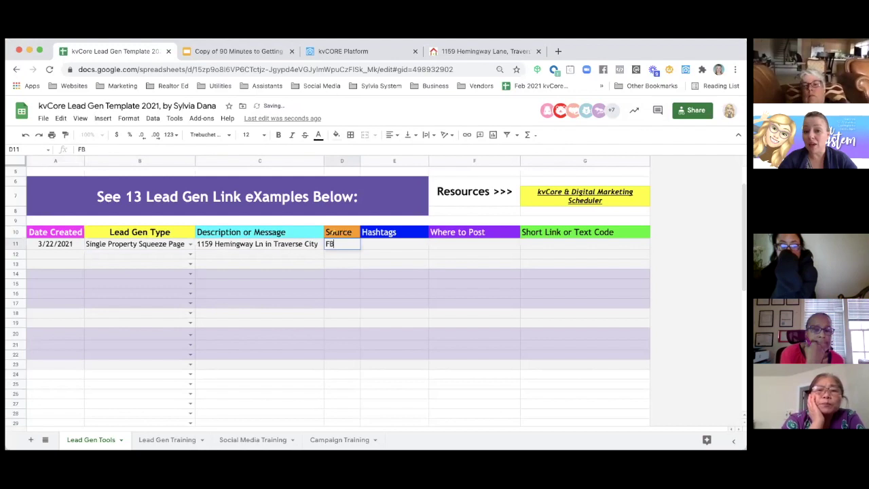
left_click(399, 246)
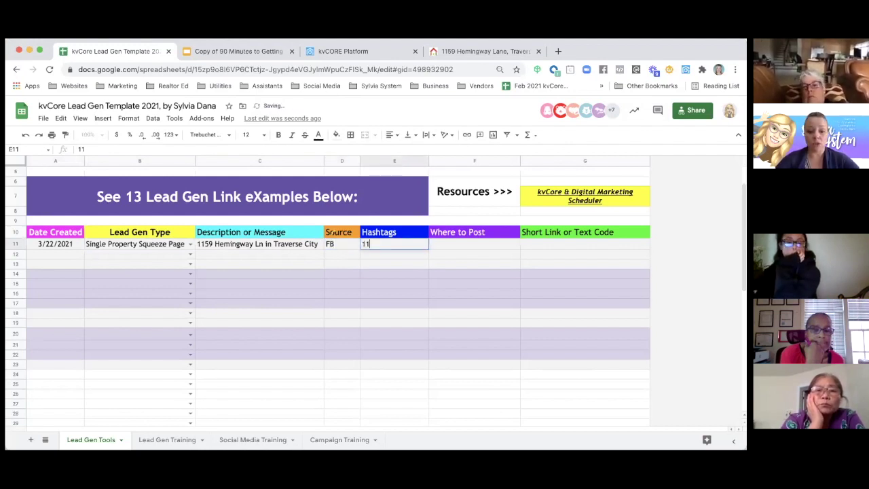
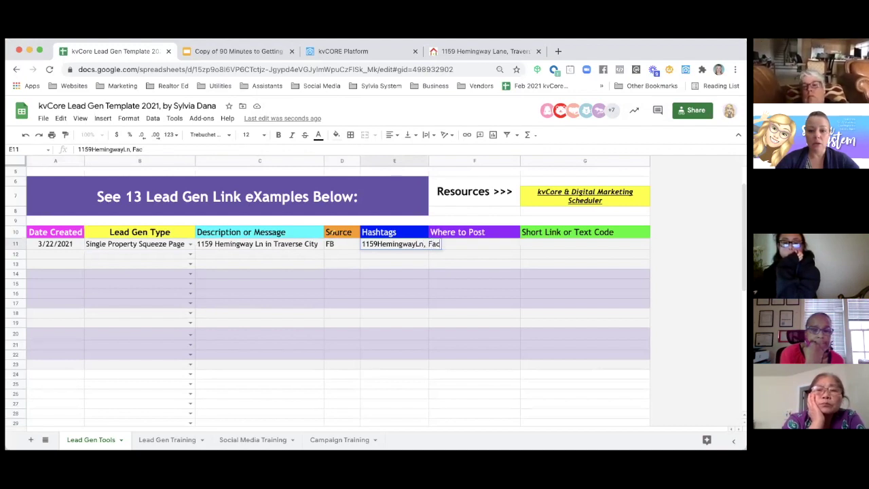
type("ebookbuyer")
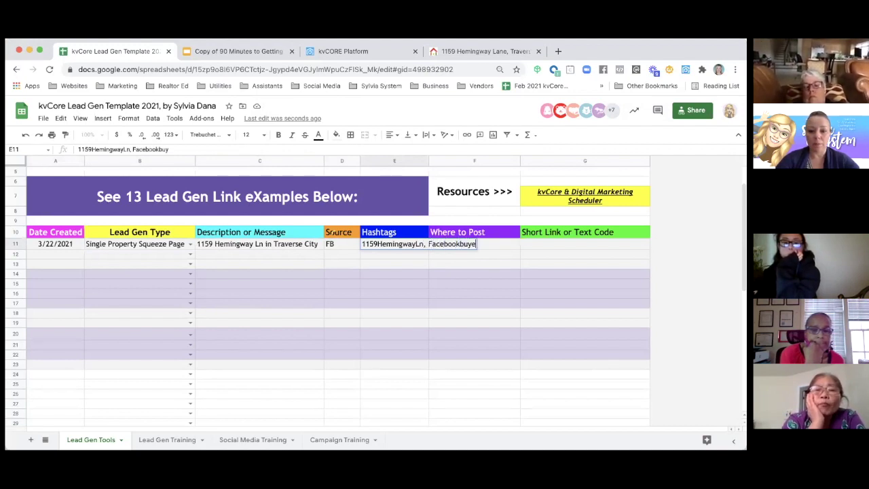
left_click(392, 304)
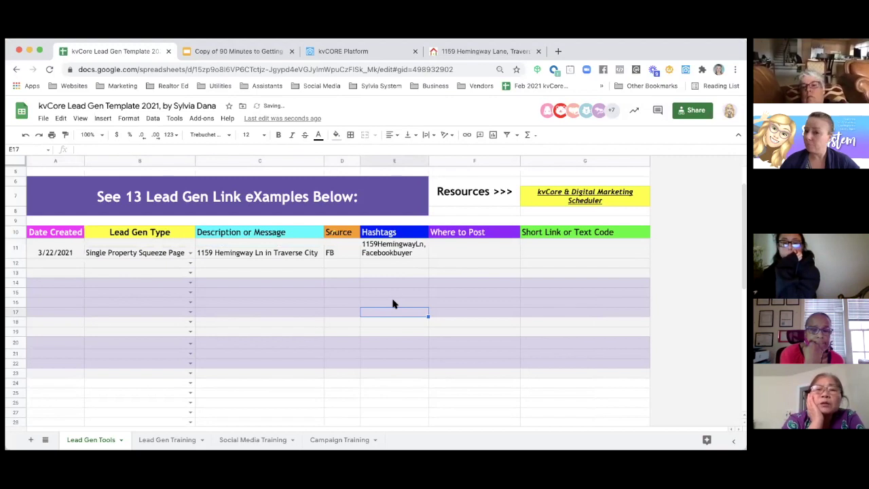
- Set Where to Post to 'Anywhere on FB' and paste the myre.io short link into G11
left_click(449, 247)
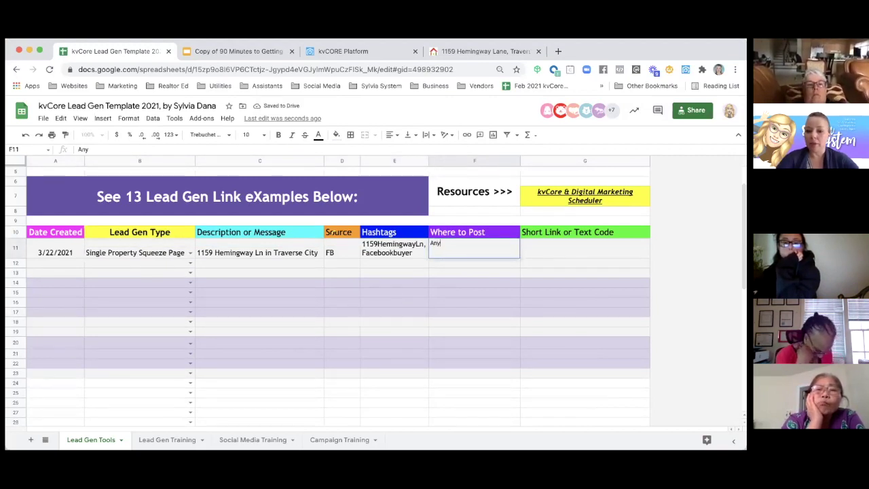
type("Anyway")
key("BackSpace")
key("BackSpace")
type("here on FB")
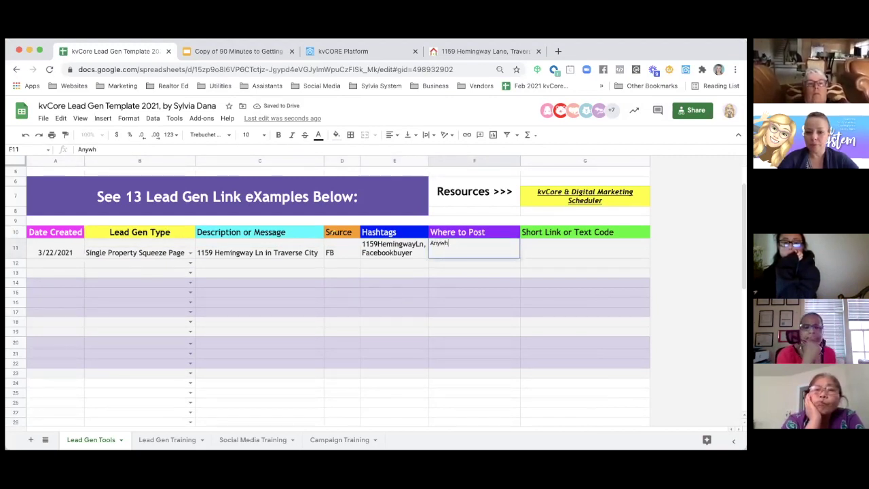
left_click(580, 250)
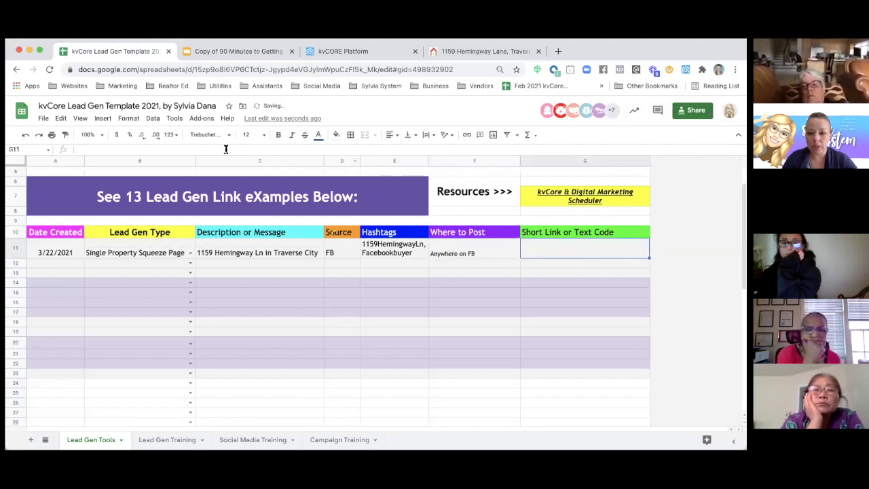
type("https://myre.io/0xZTQ0rJF0Rn")
left_click(443, 315)
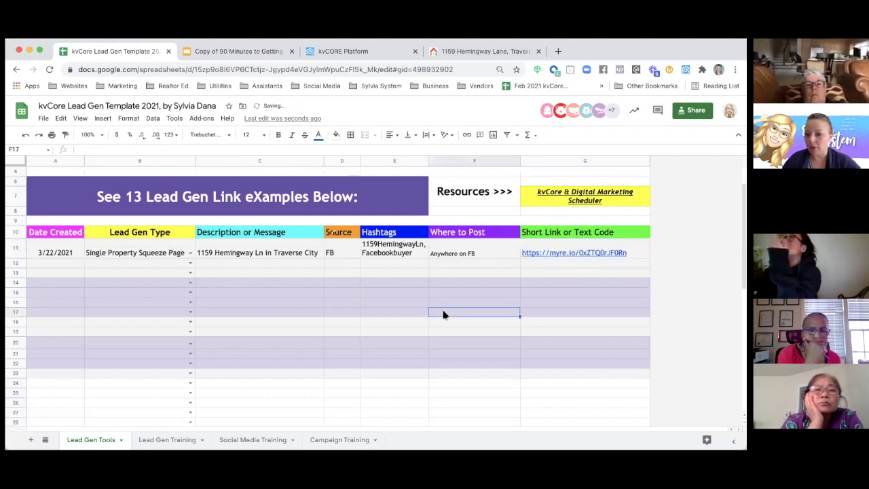